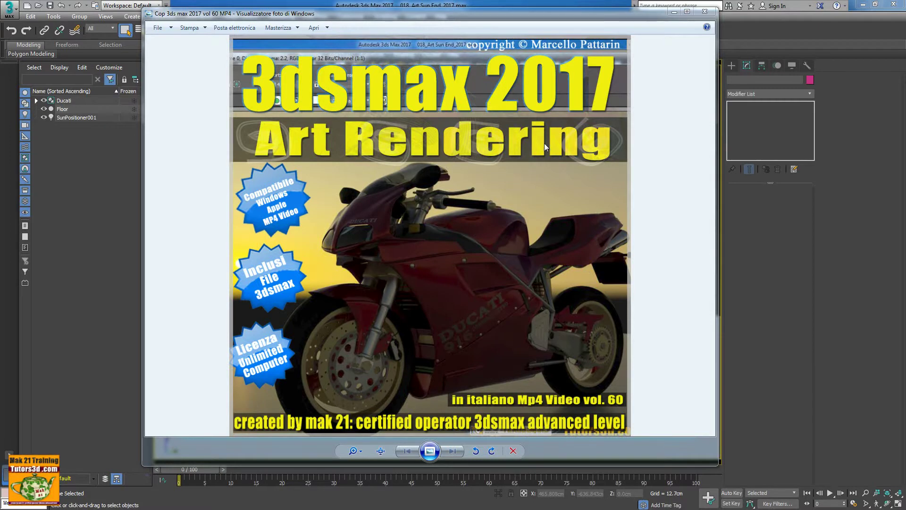
# - Close the course cover image in Photo Viewer to reveal the Ducati scene in 3ds Max
pyautogui.click(674, 12)
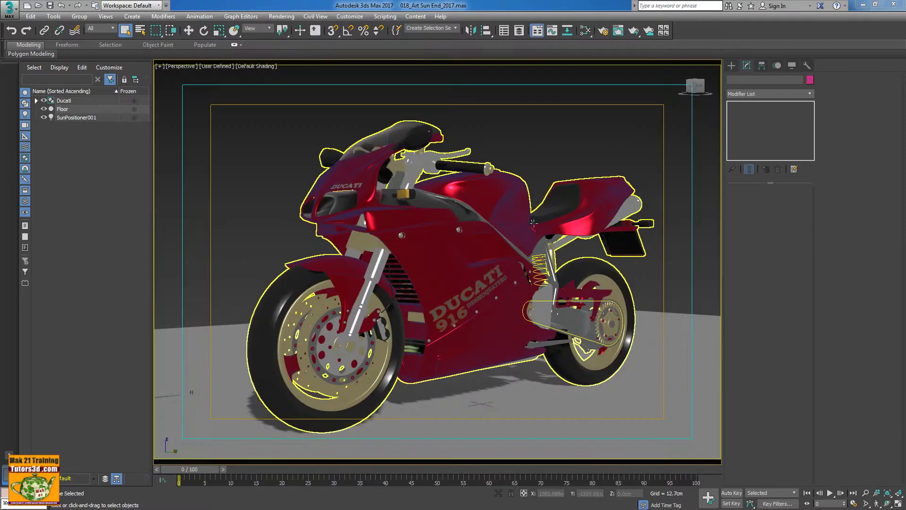
# - Open the 002_Art Ducati DayLight Clay_2017 scene file
pyautogui.moveTo(501, 239)
pyautogui.keyDown('alt'); pyautogui.mouseDown(button='middle')
pyautogui.moveTo(481, 228)
pyautogui.moveTo(485, 234)
pyautogui.moveTo(467, 236)
pyautogui.mouseUp(button='middle'); pyautogui.keyUp('alt')
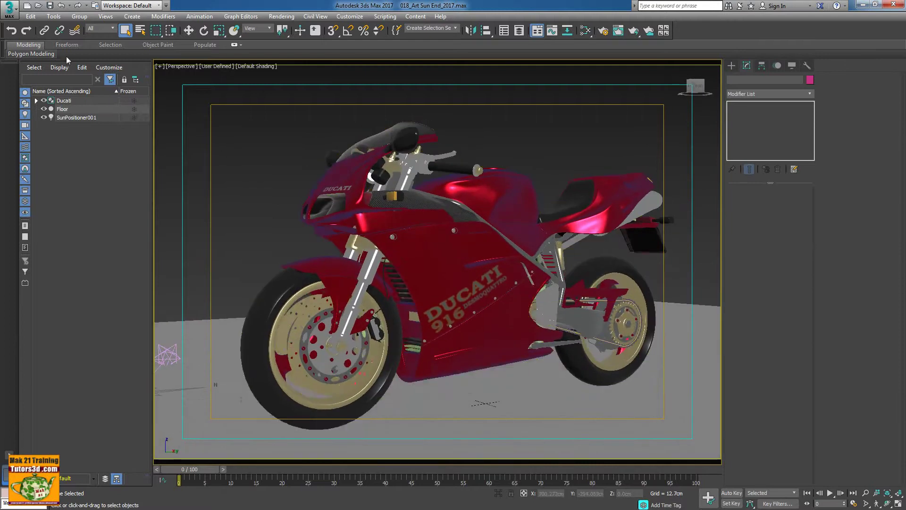
pyautogui.click(40, 8)
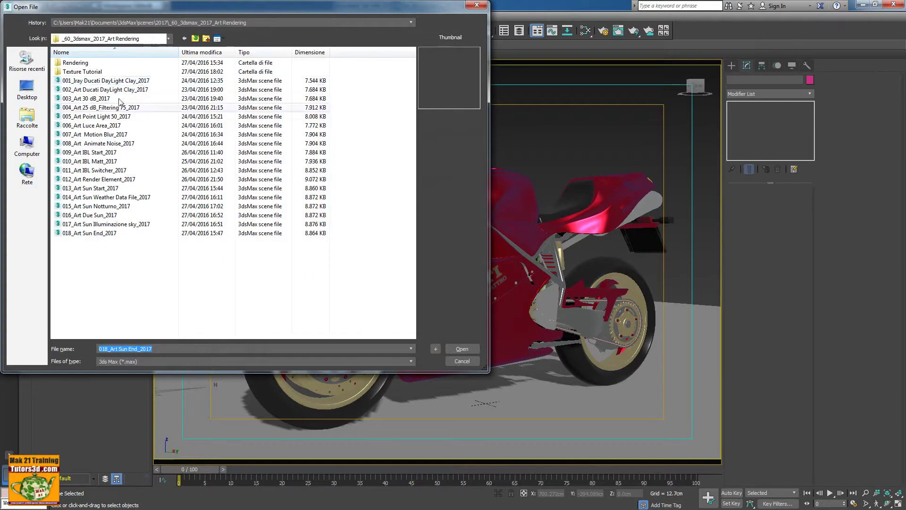
pyautogui.click(108, 90)
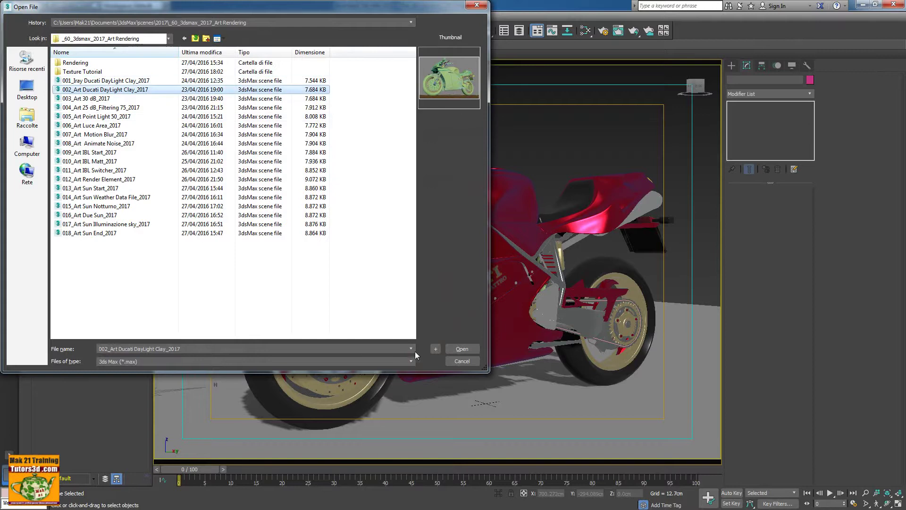
pyautogui.click(461, 350)
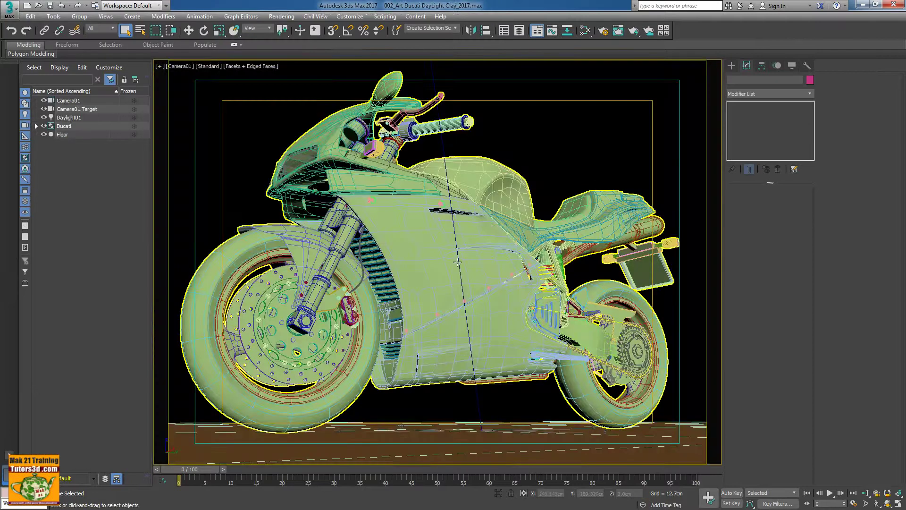
pyautogui.click(281, 16)
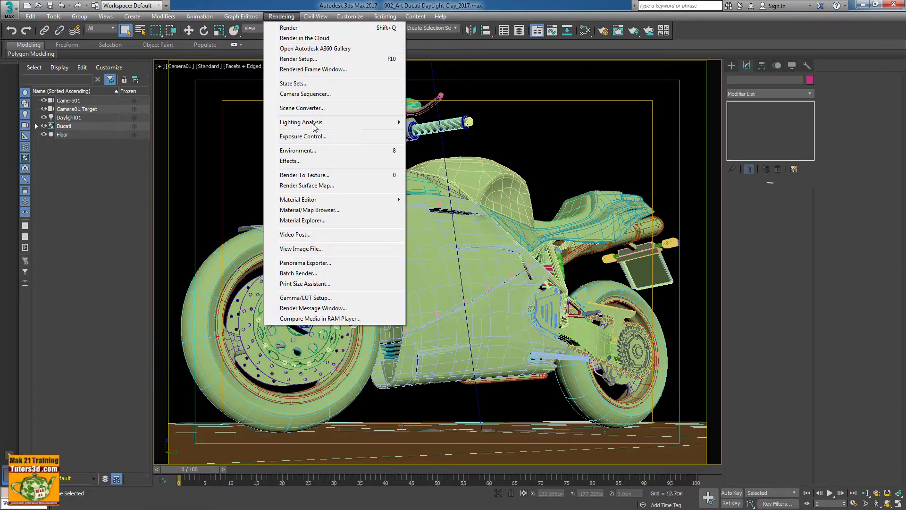
pyautogui.click(305, 108)
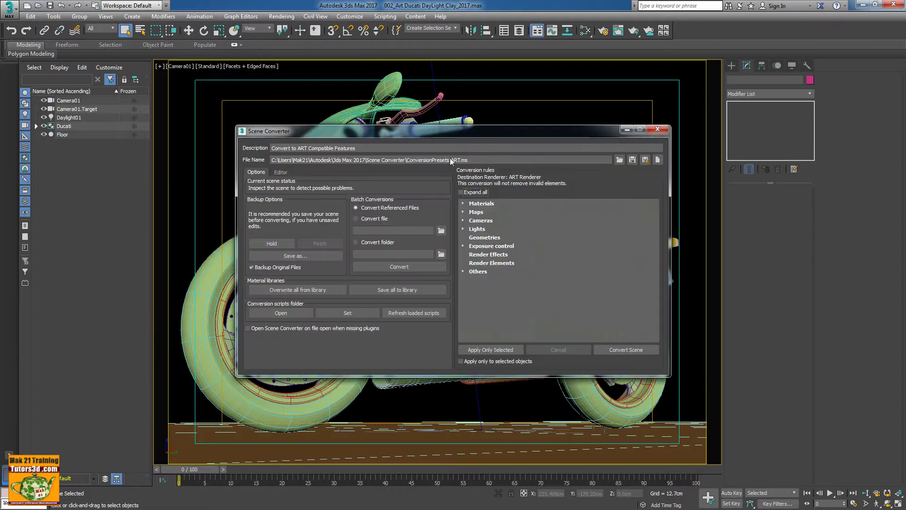
pyautogui.click(661, 130)
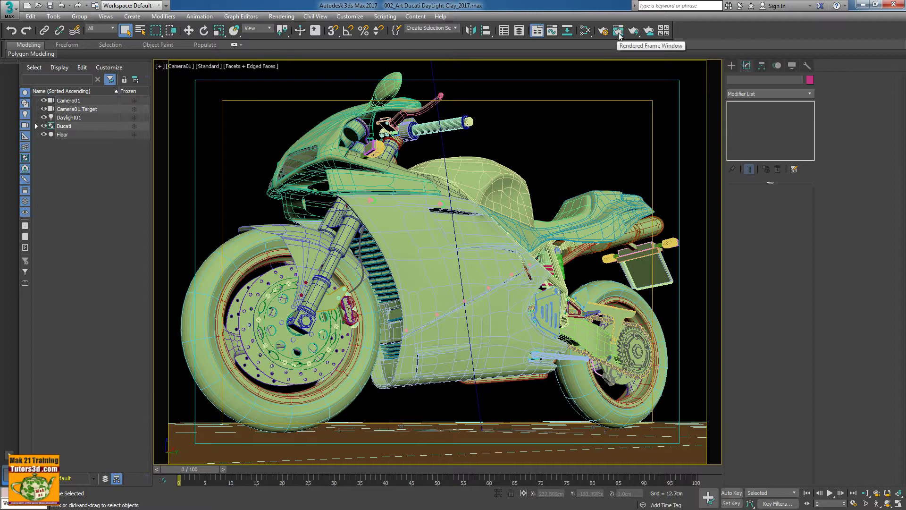
# - Review the ART Renderer settings and its empty Render Elements list in Render Setup
pyautogui.click(603, 30)
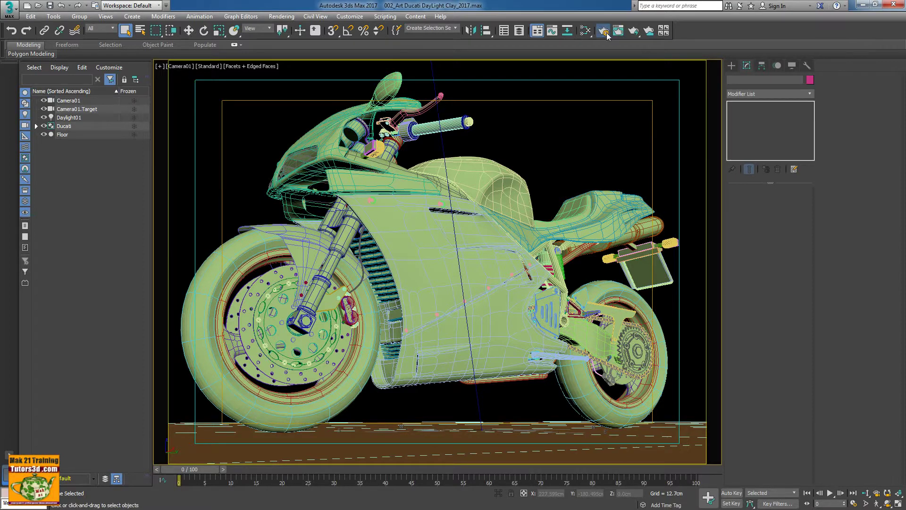
pyautogui.moveTo(707, 26); pyautogui.dragTo(621, 48)
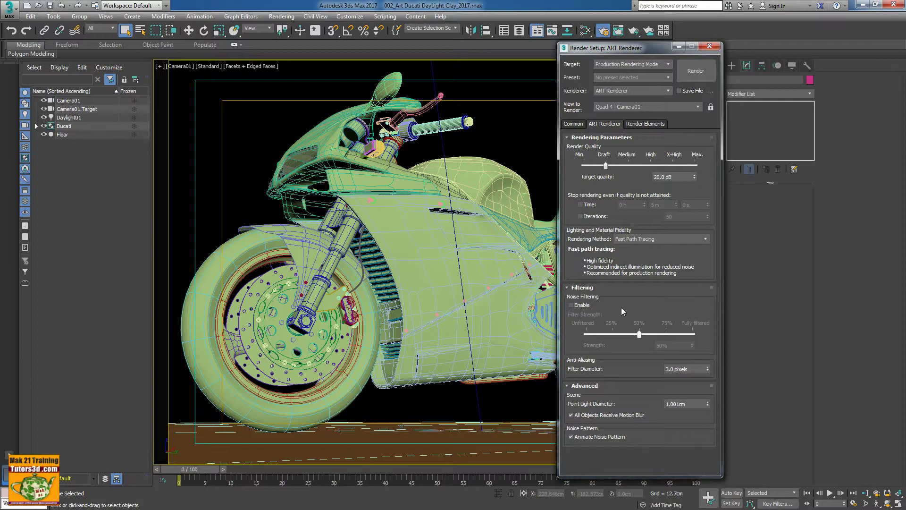
pyautogui.click(654, 125)
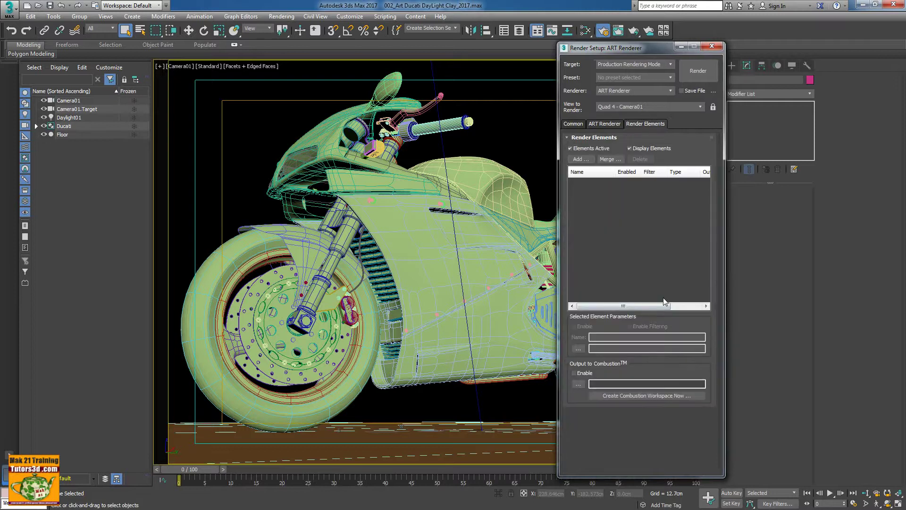
pyautogui.click(714, 47)
pyautogui.click(281, 16)
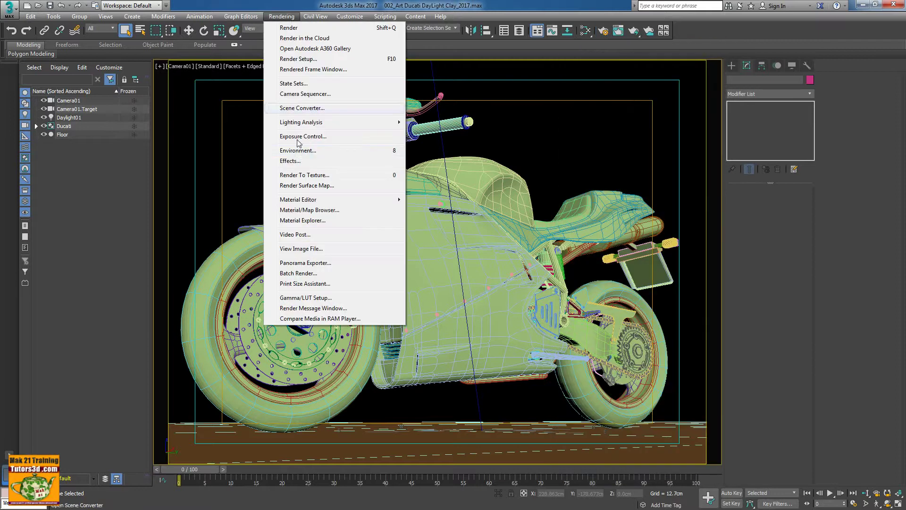
# - Render an exposure preview of the Physical Sun & Sky environment in Environment and Effects
pyautogui.click(303, 152)
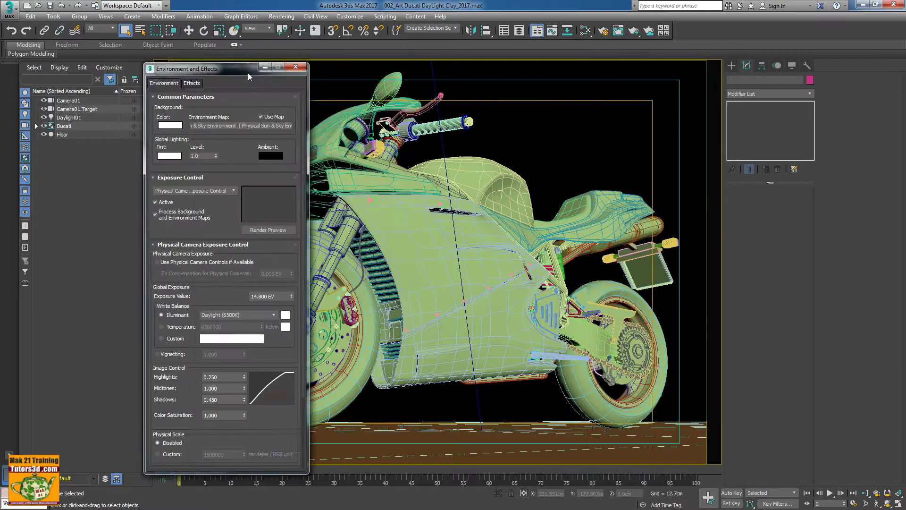
pyautogui.moveTo(248, 73)
pyautogui.mouseDown()
pyautogui.moveTo(610, 75)
pyautogui.moveTo(660, 67)
pyautogui.mouseUp()
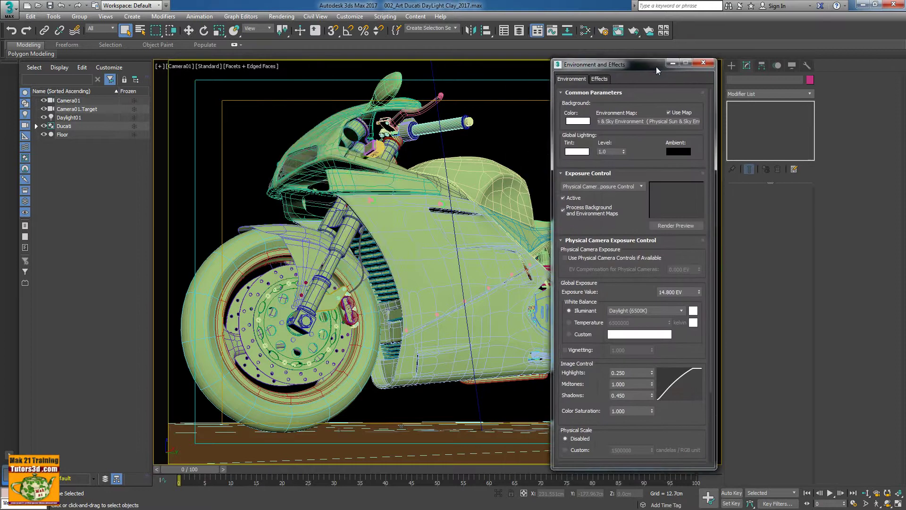
pyautogui.click(686, 227)
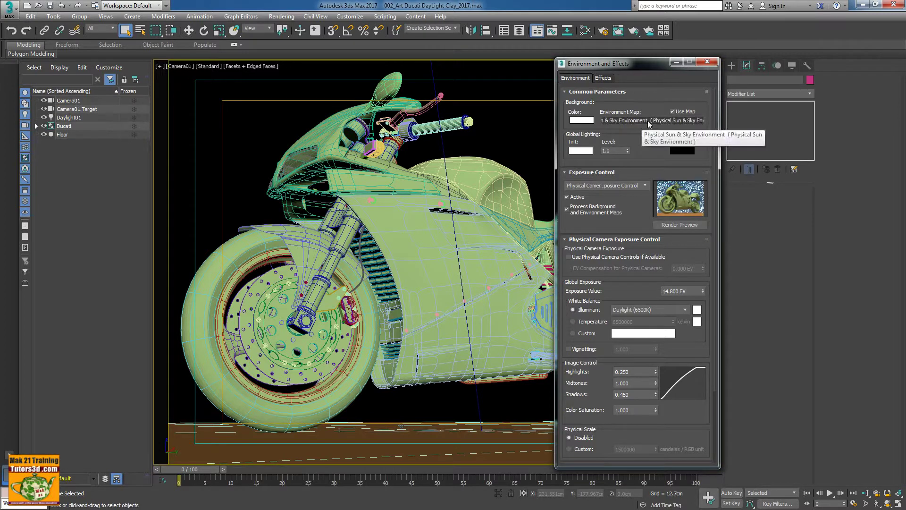
# - Select the Daylight01 system and expand its Sun Positioner
pyautogui.click(707, 62)
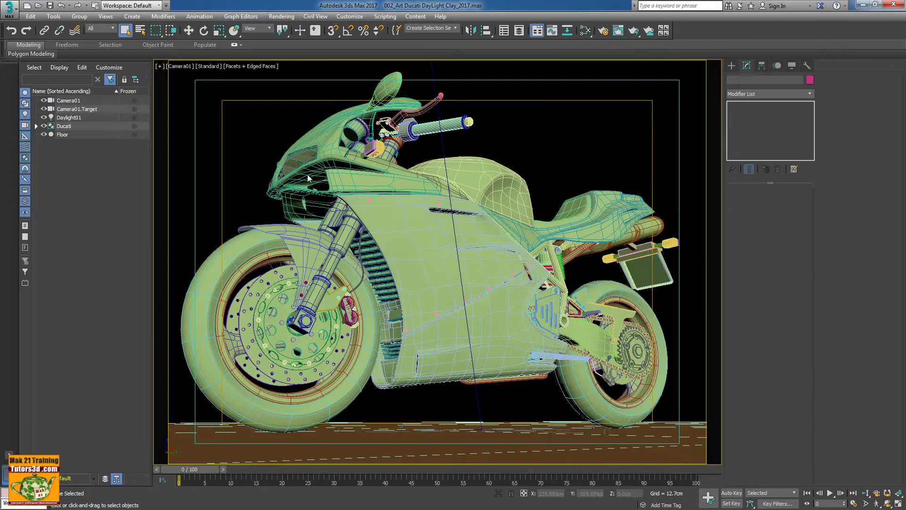
pyautogui.click(72, 117)
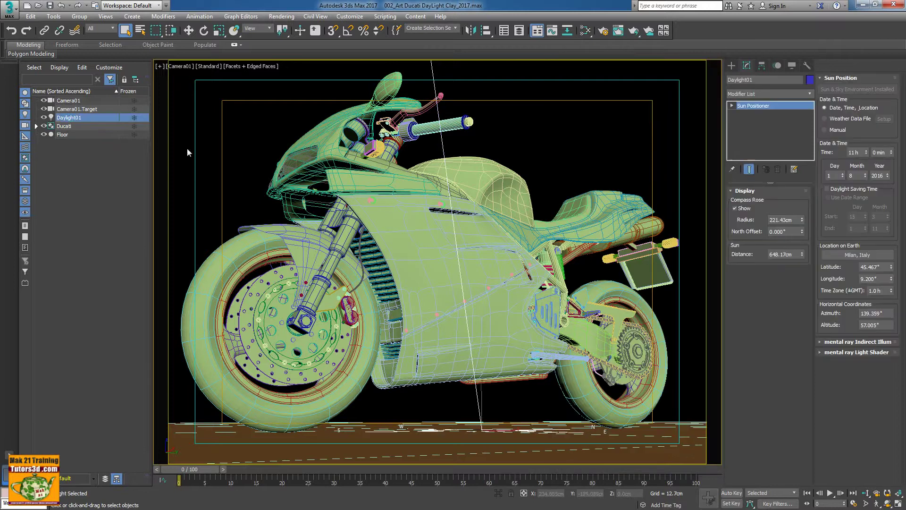
pyautogui.click(732, 106)
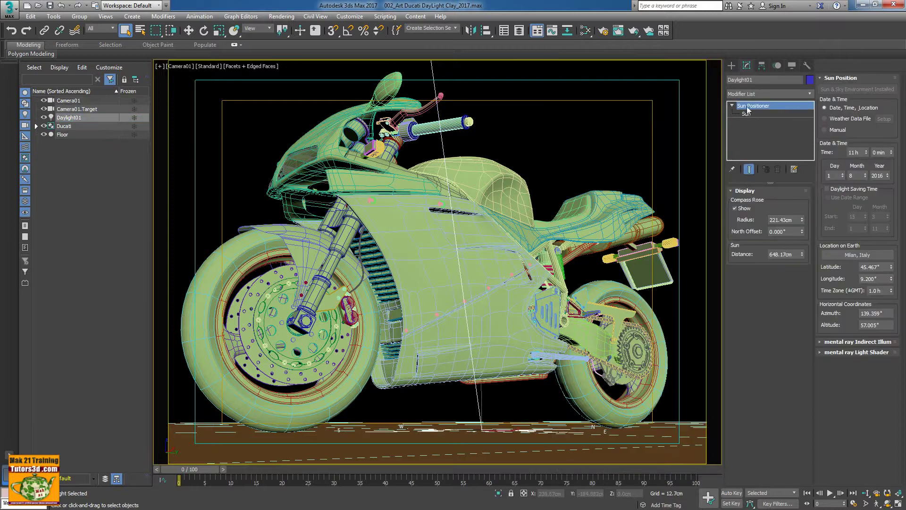
# - Maximize the perspective viewport and frame the whole sun system, compass and bike
pyautogui.click(897, 504)
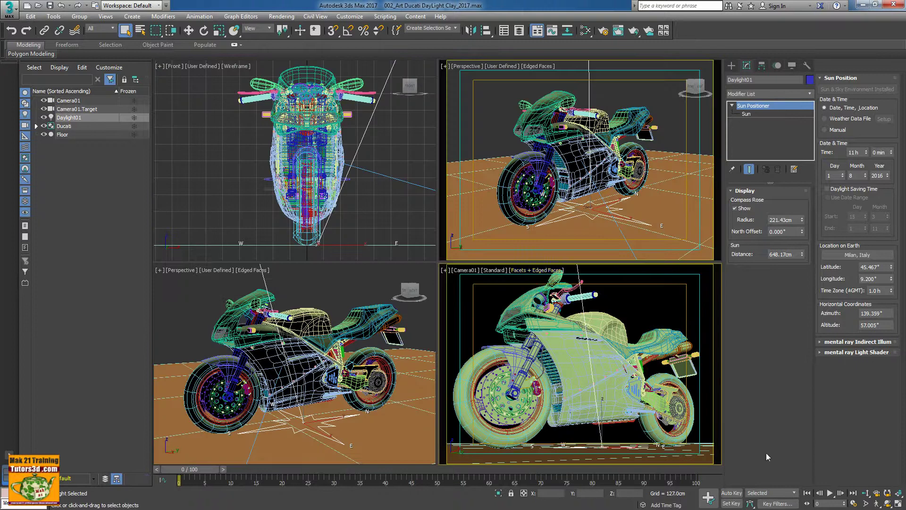
pyautogui.click(488, 172)
pyautogui.hotkey('alt', 'w')
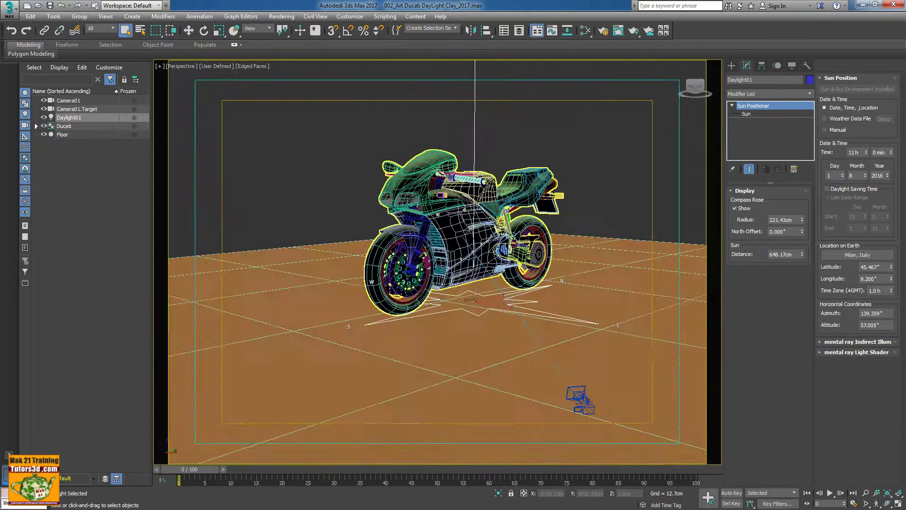
pyautogui.press('z')
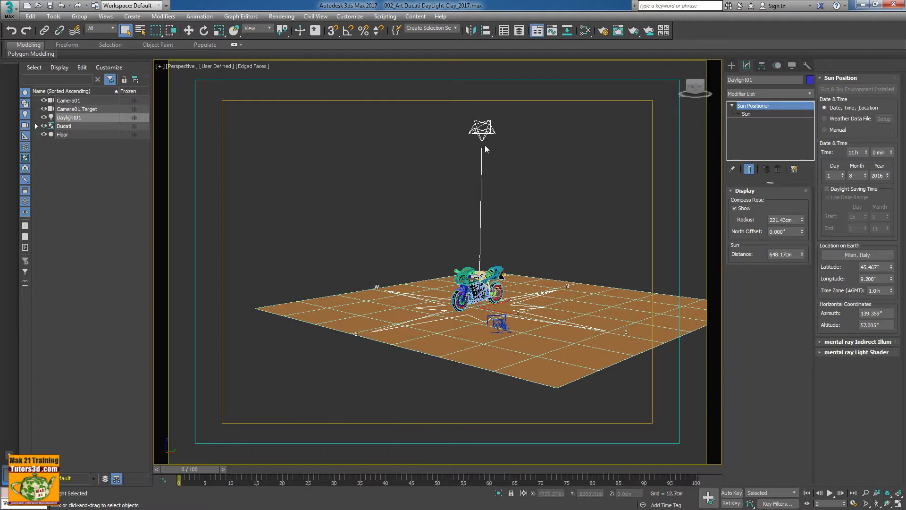
pyautogui.moveTo(489, 210)
pyautogui.keyDown('alt'); pyautogui.mouseDown(button='middle')
pyautogui.moveTo(570, 291)
pyautogui.moveTo(510, 301)
pyautogui.mouseUp(button='middle'); pyautogui.keyUp('alt')
pyautogui.scroll(2, 570, 291)
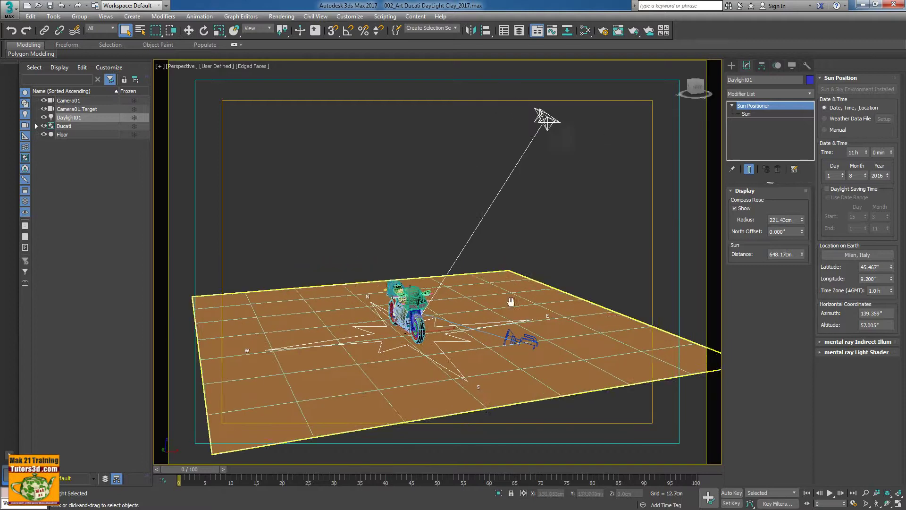
pyautogui.click(290, 17)
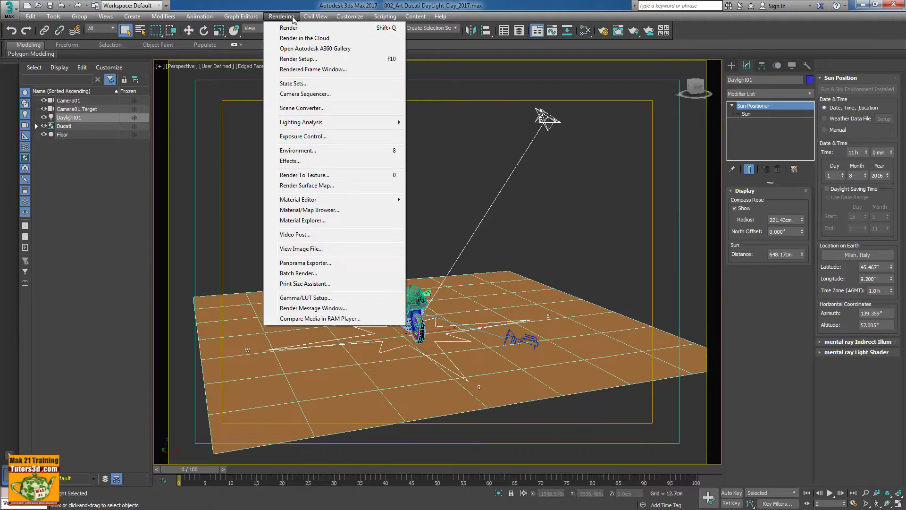
# - Show Environment and Effects on the left beside the Slate Material Editor's two Physical Materials
pyautogui.click(302, 151)
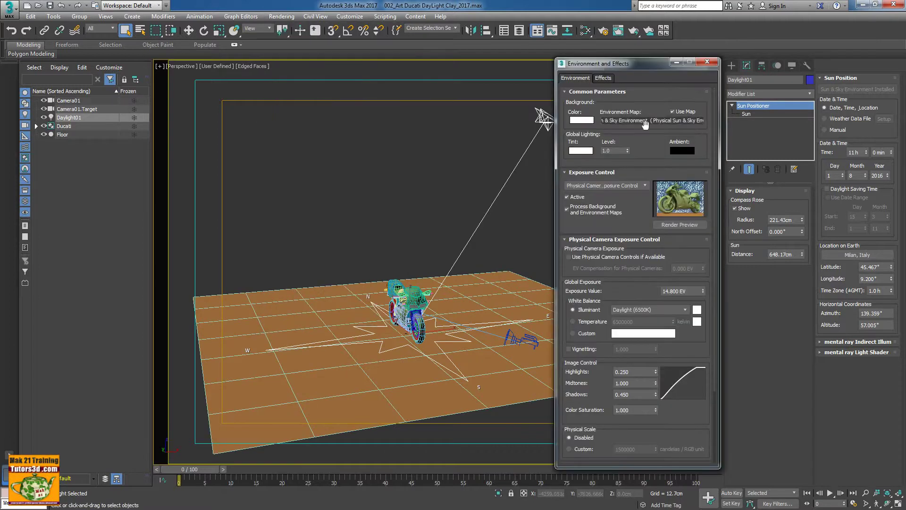
pyautogui.moveTo(640, 65); pyautogui.dragTo(308, 55)
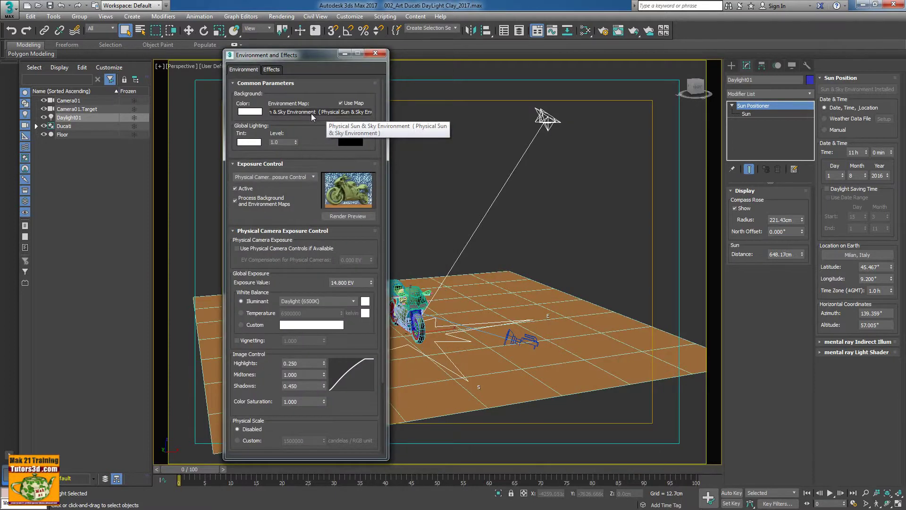
pyautogui.moveTo(341, 55); pyautogui.dragTo(320, 54)
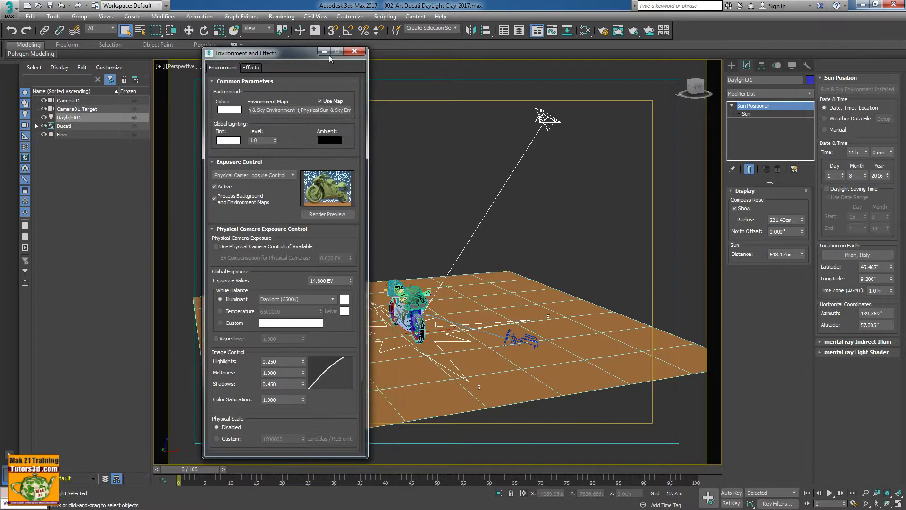
pyautogui.click(585, 30)
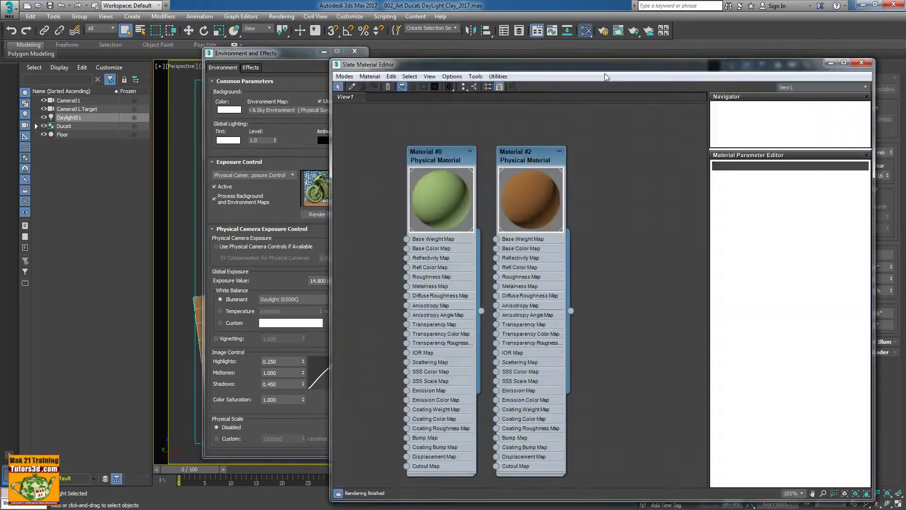
# - Place the Physical Sun & Sky environment map into the Slate view as an instance
pyautogui.moveTo(302, 53); pyautogui.dragTo(237, 53)
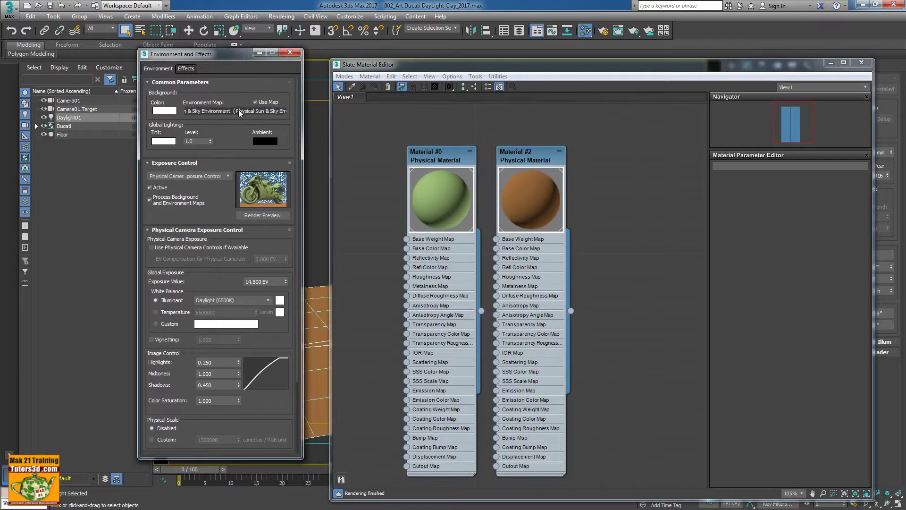
pyautogui.moveTo(627, 181); pyautogui.dragTo(668, 160)
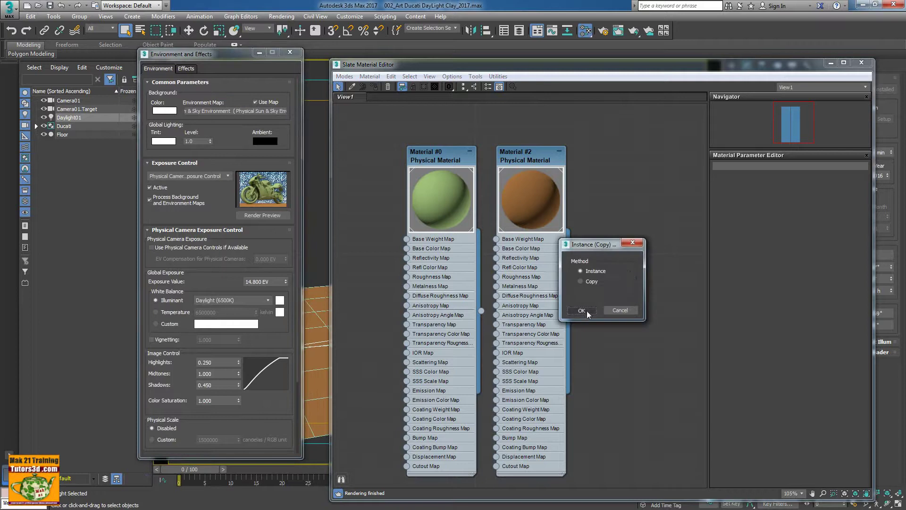
pyautogui.click(590, 310)
pyautogui.doubleClick(680, 172)
pyautogui.moveTo(679, 172); pyautogui.dragTo(609, 163)
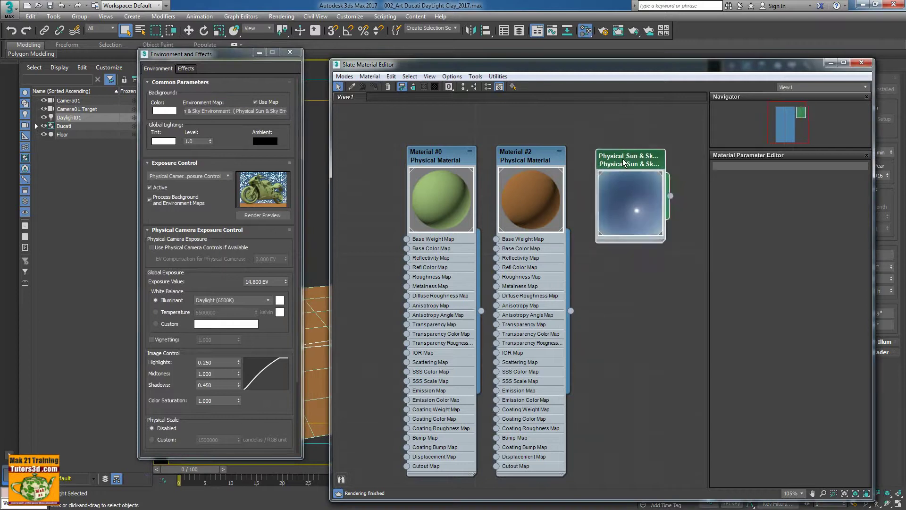
pyautogui.click(290, 53)
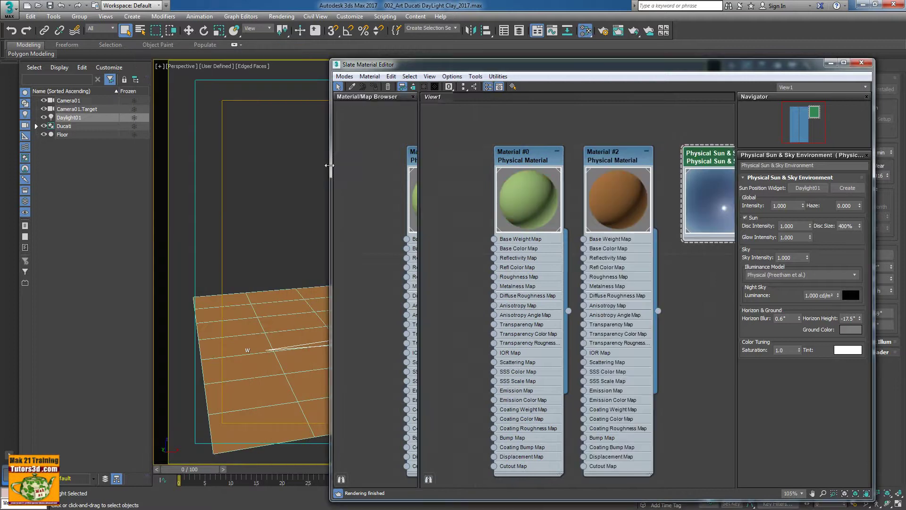
# - Add a new Physical Material node, Material #3, from the Material/Map Browser
pyautogui.moveTo(332, 163)
pyautogui.mouseDown()
pyautogui.moveTo(222, 174)
pyautogui.moveTo(246, 173)
pyautogui.mouseUp()
pyautogui.moveTo(282, 175); pyautogui.dragTo(381, 150, button='middle')
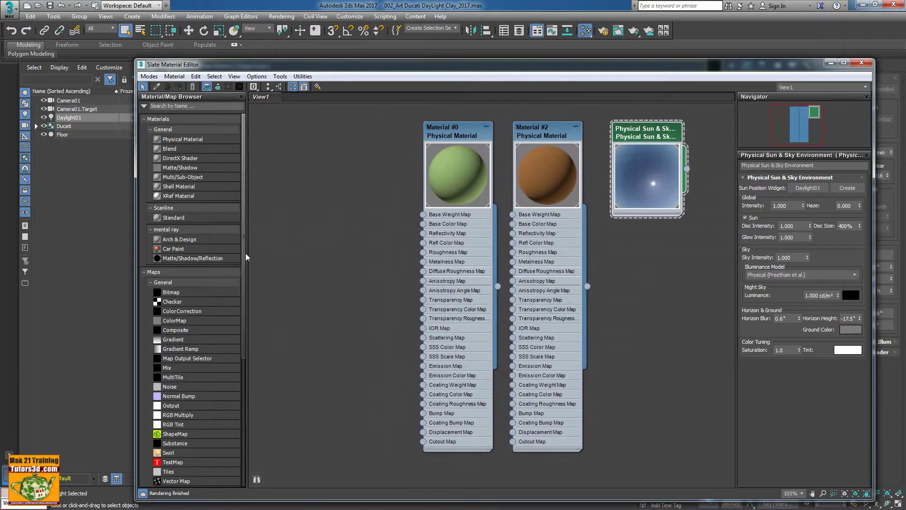
pyautogui.moveTo(183, 140)
pyautogui.mouseDown()
pyautogui.moveTo(386, 137)
pyautogui.moveTo(329, 147)
pyautogui.mouseUp()
pyautogui.doubleClick(329, 147)
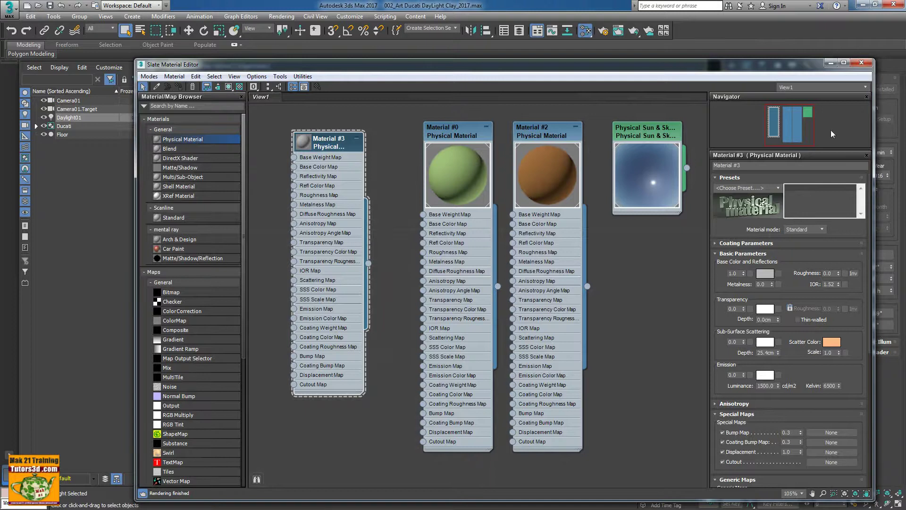
pyautogui.click(861, 62)
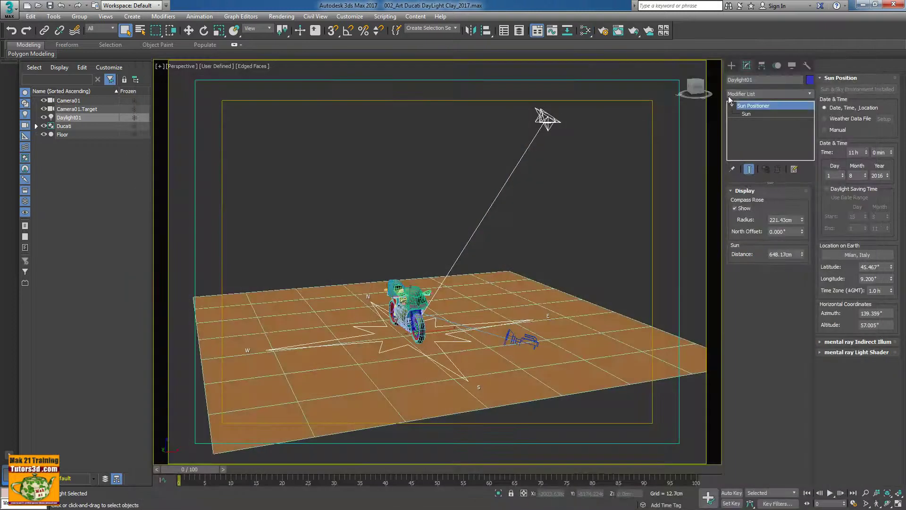
# - Open 010_Art IBL Matt_2017.max without saving the current scene
pyautogui.click(38, 5)
pyautogui.click(451, 273)
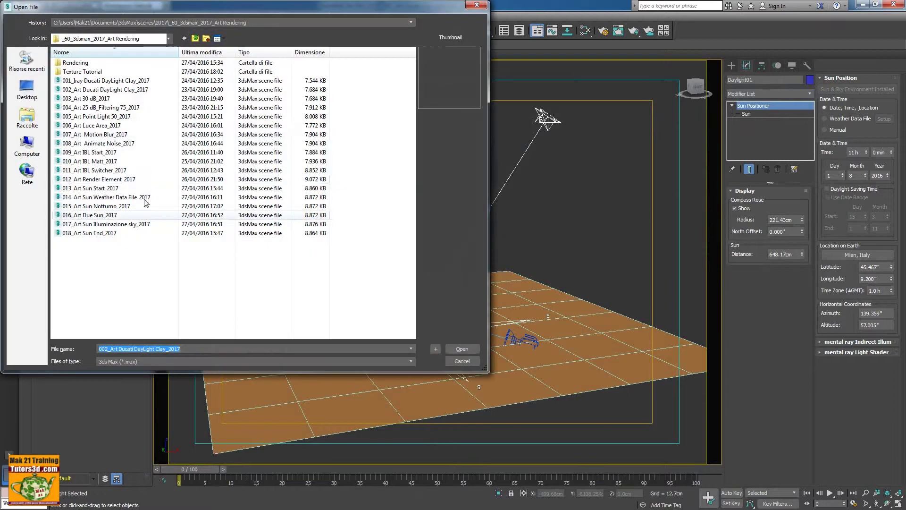
pyautogui.click(90, 161)
pyautogui.click(463, 348)
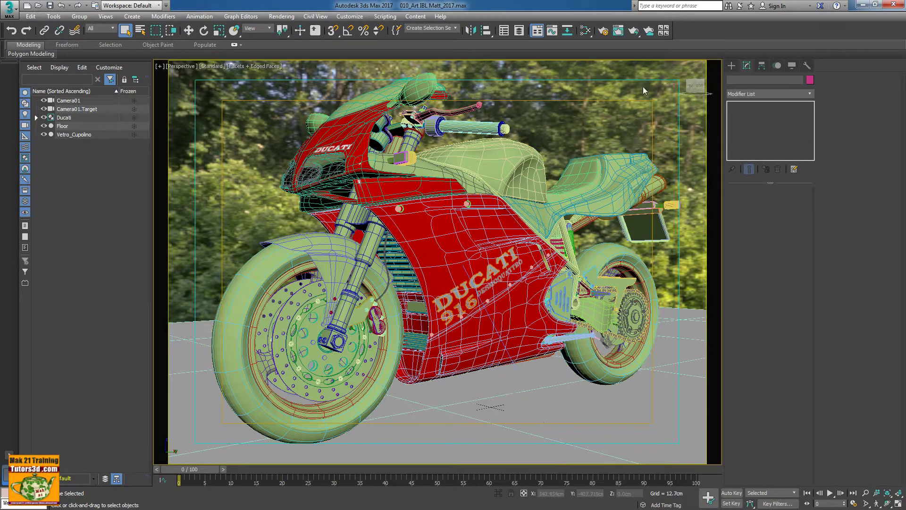
# - Render the Ducati against the forest backdrop with ART, then close the render windows
pyautogui.click(633, 31)
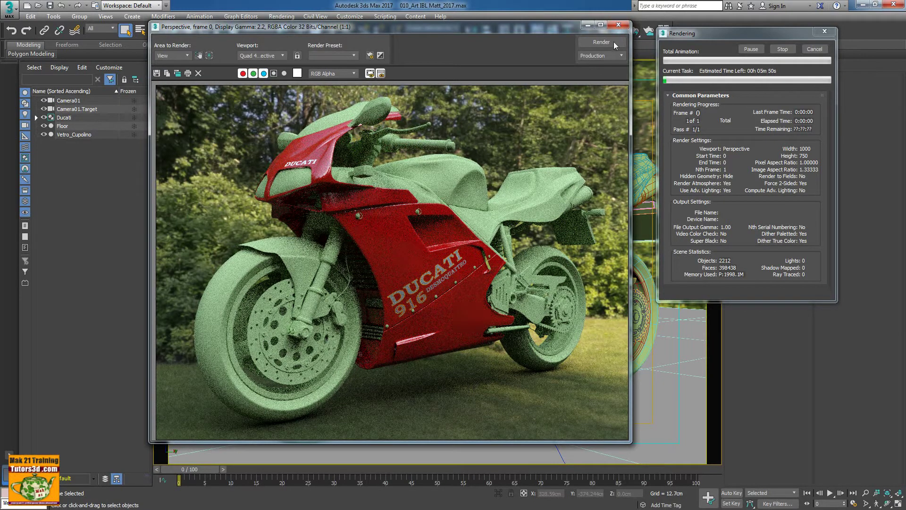
pyautogui.click(618, 25)
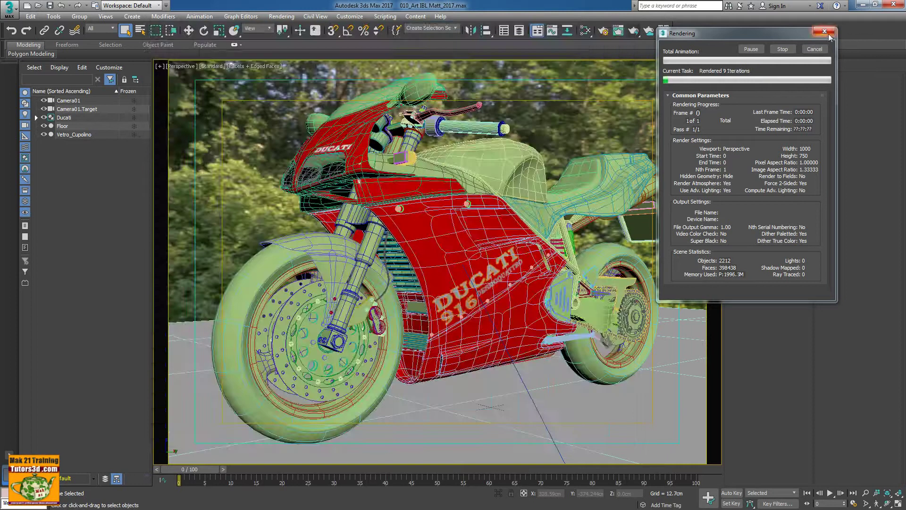
pyautogui.click(38, 5)
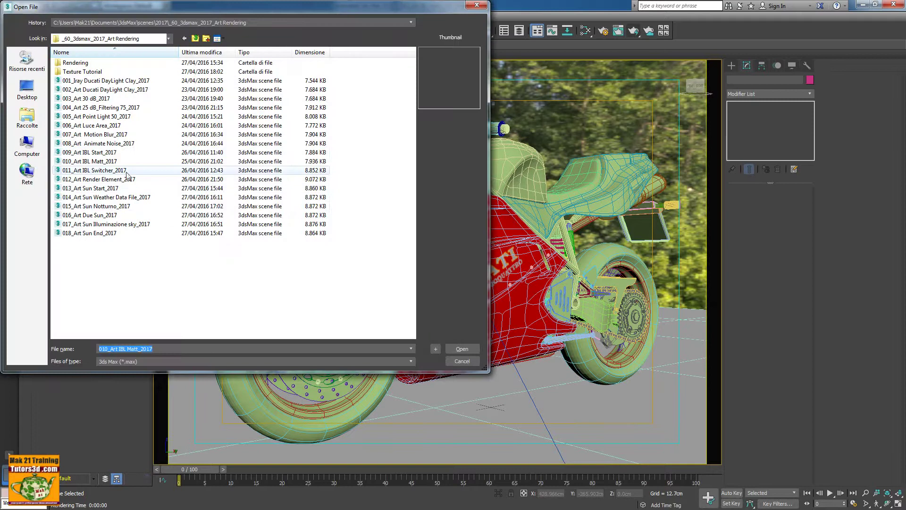
# - Open 011_Art IBL Switcher_2017 and render the red Ducati against the night-city buildings
pyautogui.click(142, 170)
pyautogui.click(463, 349)
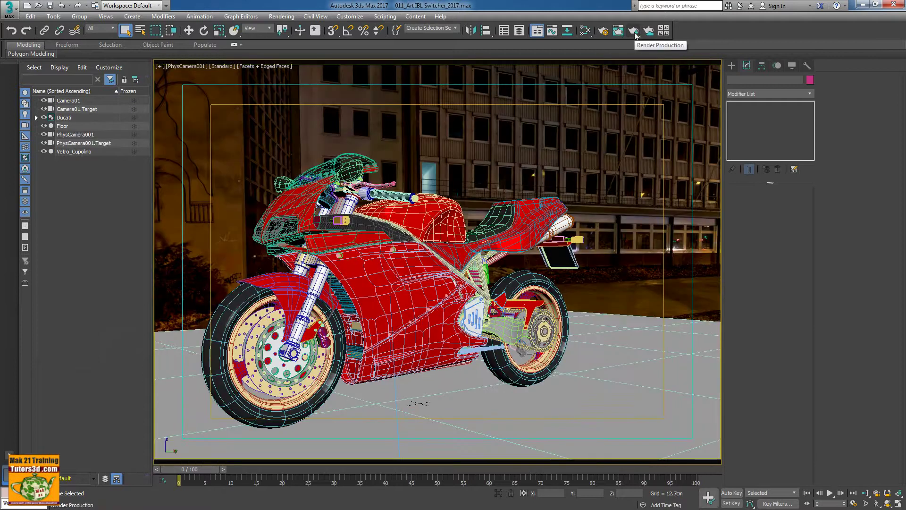
pyautogui.click(635, 32)
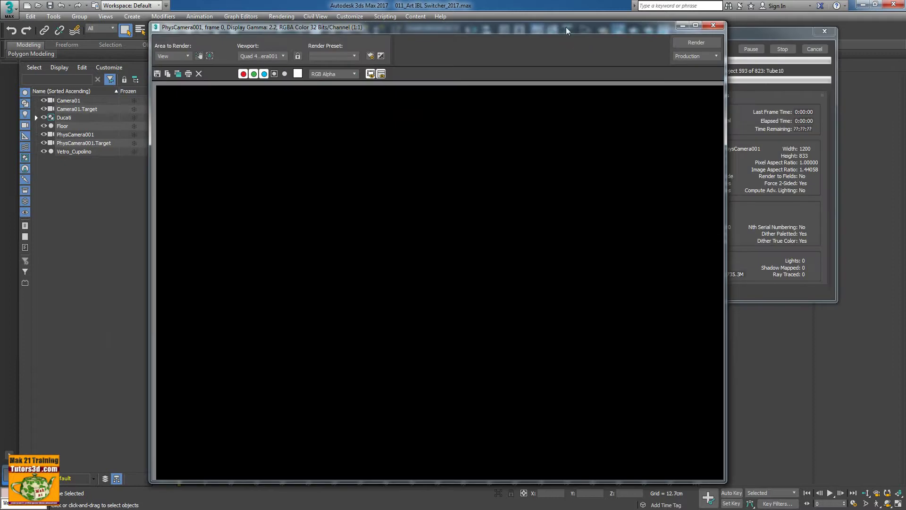
pyautogui.moveTo(565, 27); pyautogui.dragTo(482, 12)
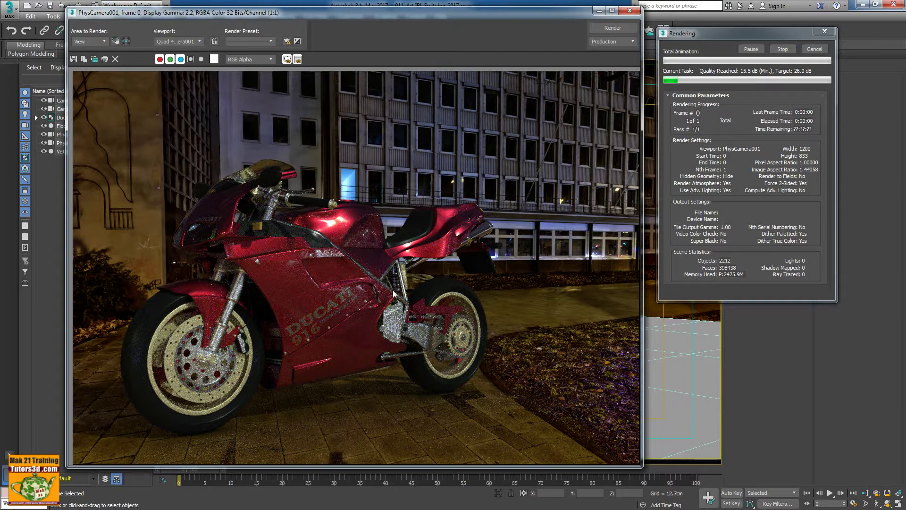
pyautogui.click(632, 13)
pyautogui.click(813, 47)
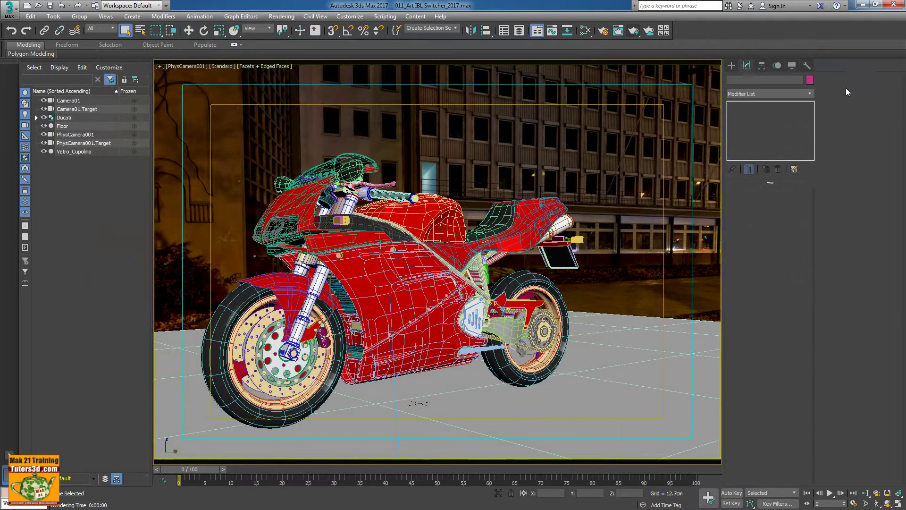
# - Open the 005_Point Light render folder and show its images as Large Icons
pyautogui.moveTo(825, 56); pyautogui.dragTo(726, 54)
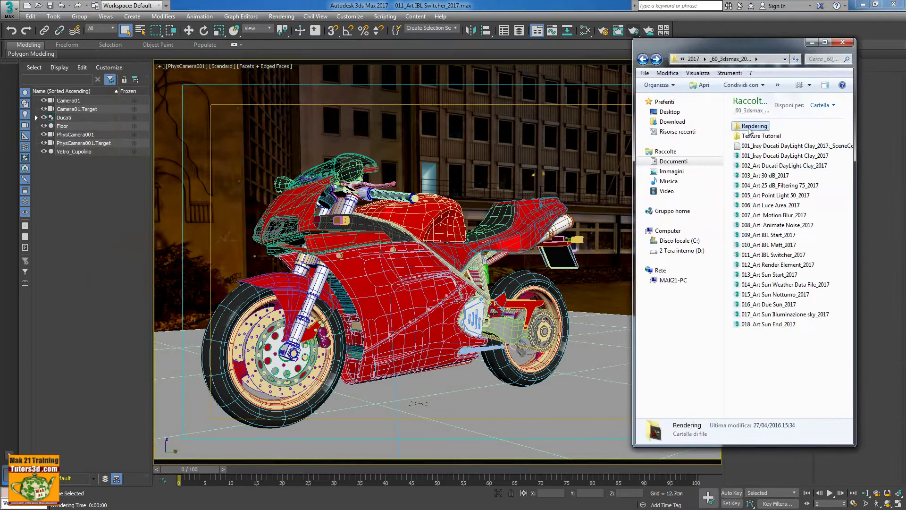
pyautogui.doubleClick(742, 126)
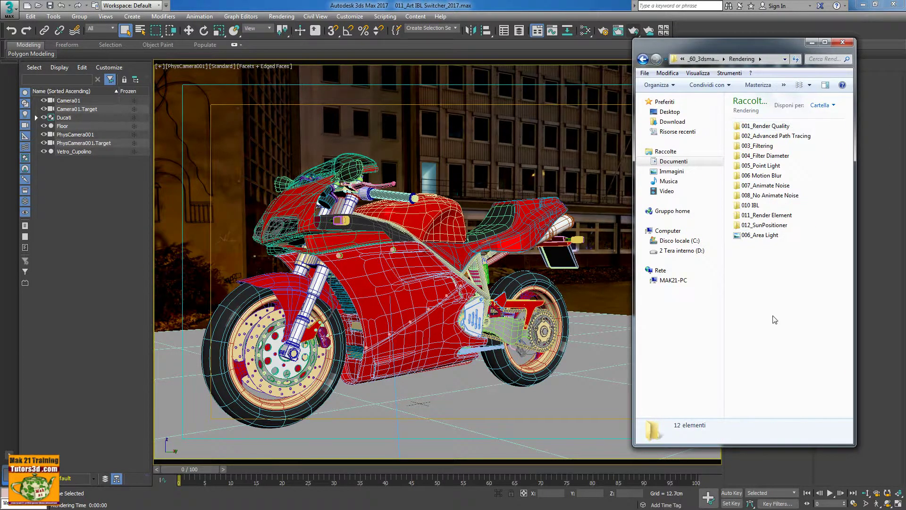
pyautogui.moveTo(631, 227); pyautogui.dragTo(591, 228)
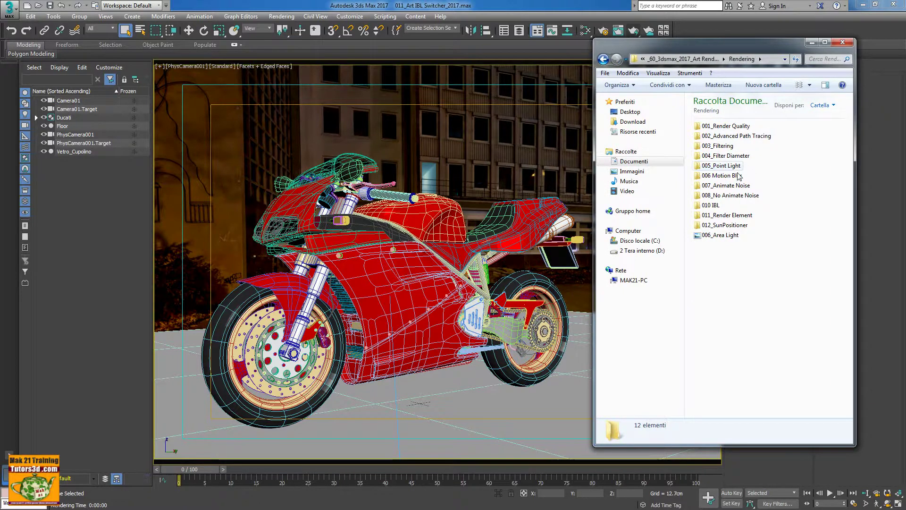
pyautogui.click(732, 167)
pyautogui.doubleClick(733, 168)
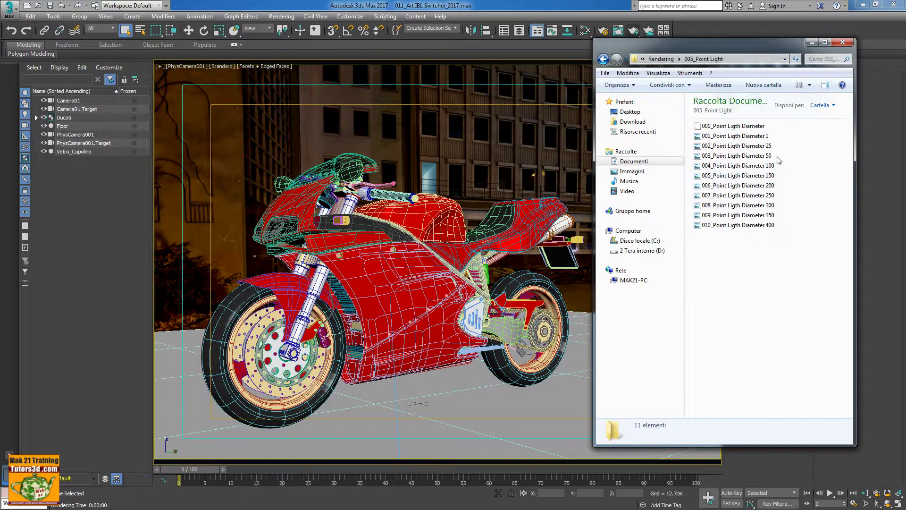
pyautogui.click(809, 85)
pyautogui.click(844, 39)
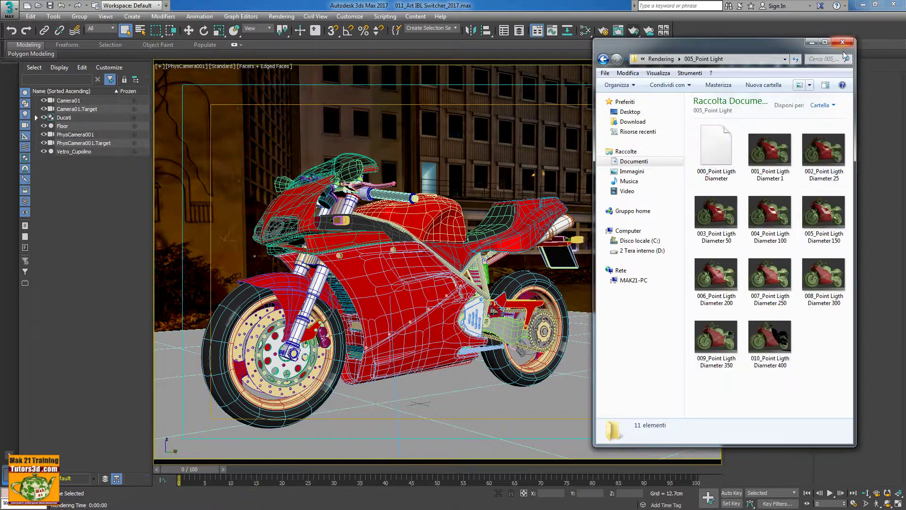
# - Preview the Diameter 100 and later point-light renders, then go back to Rendering
pyautogui.doubleClick(769, 213)
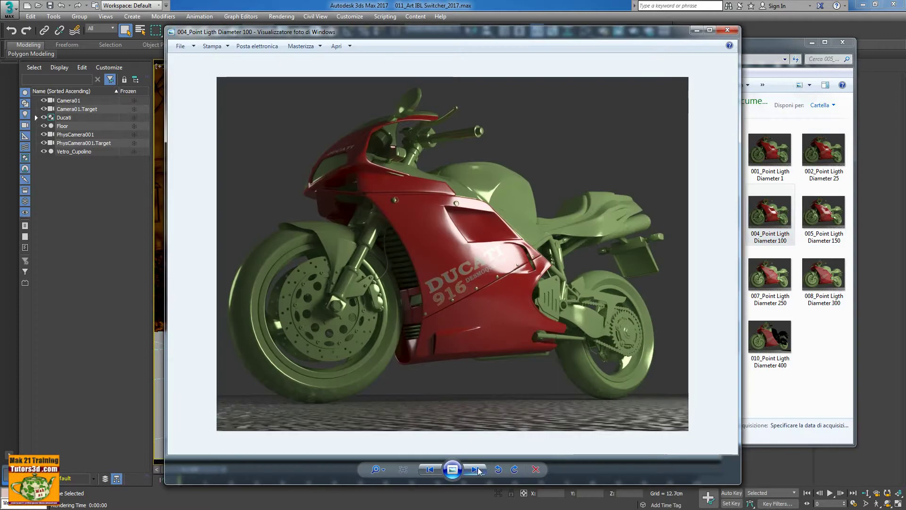
pyautogui.press('Right')
pyautogui.press('Right')
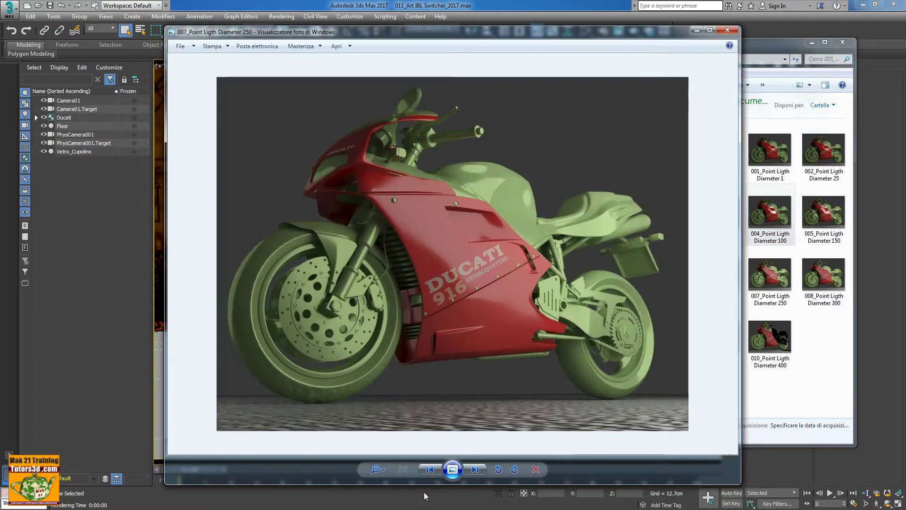
pyautogui.doubleClick(433, 472)
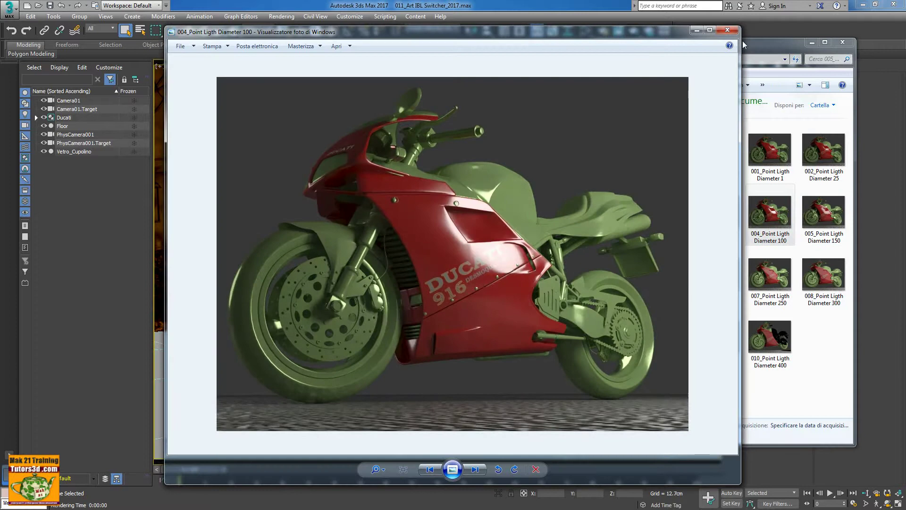
pyautogui.click(727, 30)
pyautogui.click(604, 59)
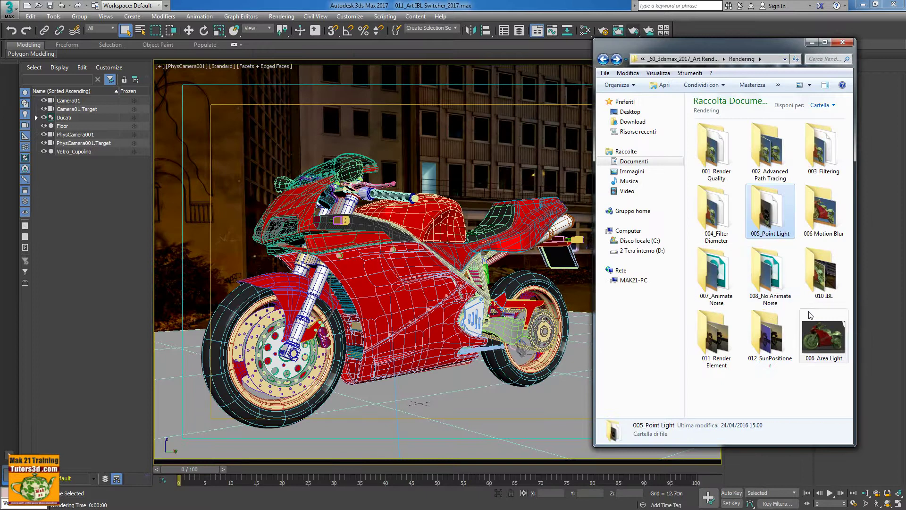
# - View the 010 IBL renders 001_IBL Enviroment, 002_IBL e Matt and 003_IBL e Switcher, then close the viewer
pyautogui.doubleClick(822, 280)
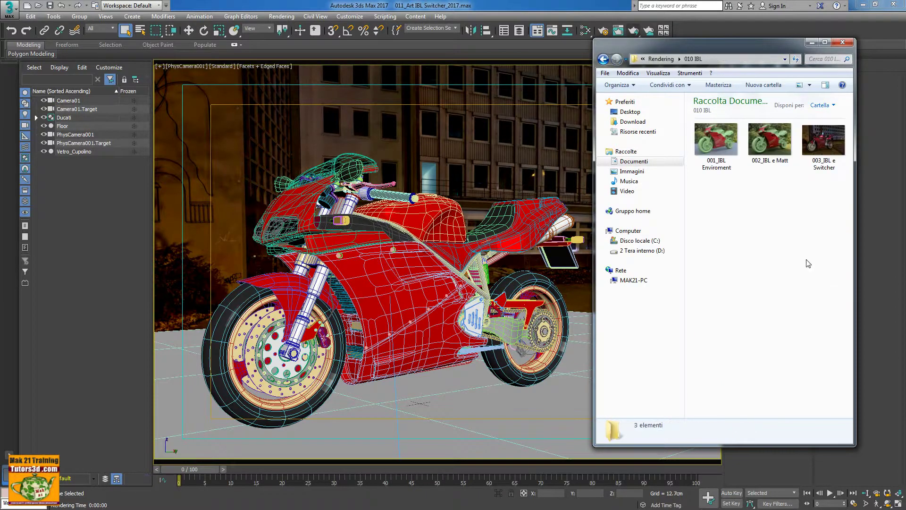
pyautogui.doubleClick(721, 146)
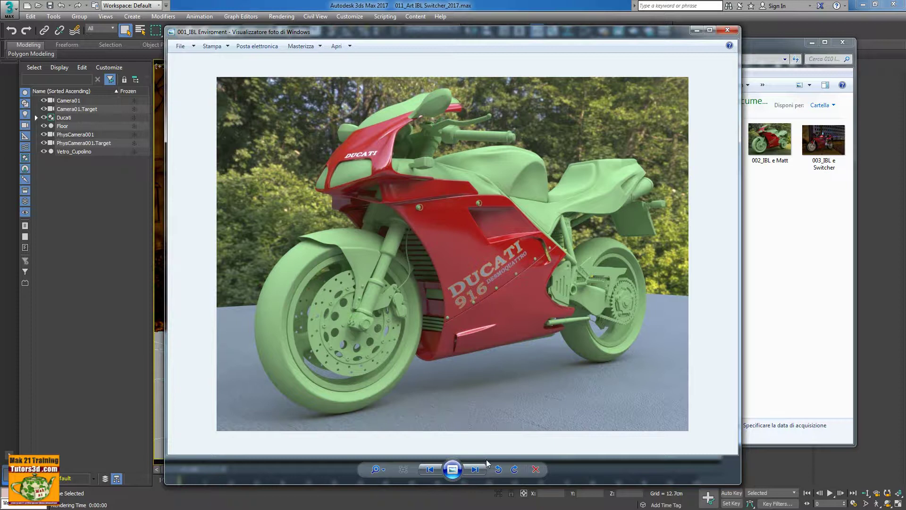
pyautogui.click(475, 469)
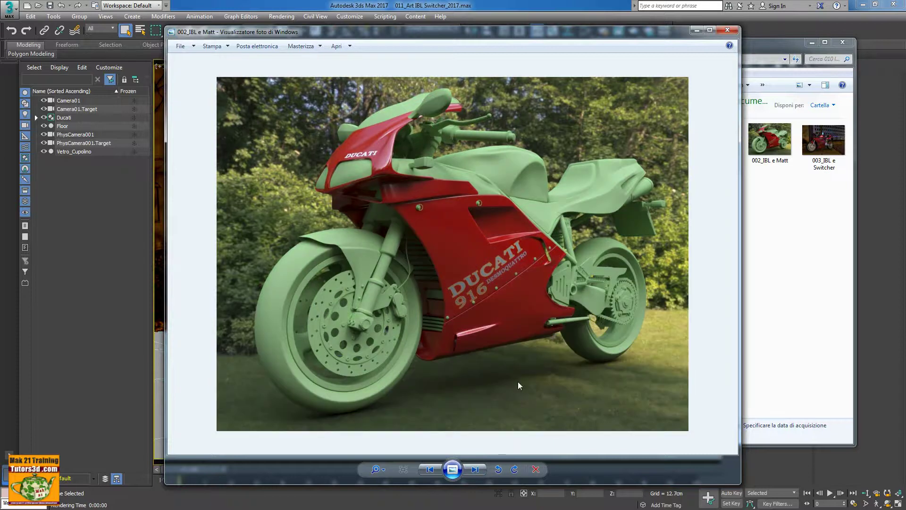
pyautogui.click(475, 469)
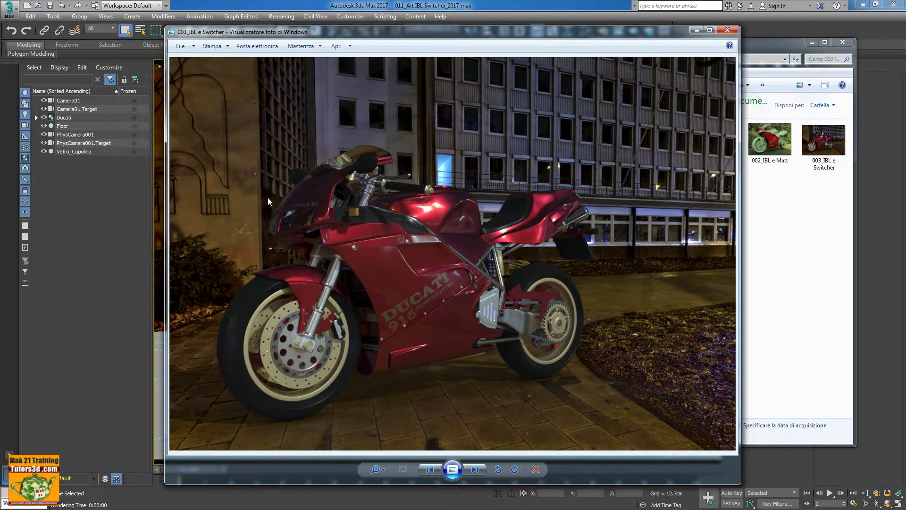
pyautogui.click(730, 31)
# - In 011_Render Element, compare Render Element 30 through Noise Filter 35, then go back to Rendering
pyautogui.click(603, 59)
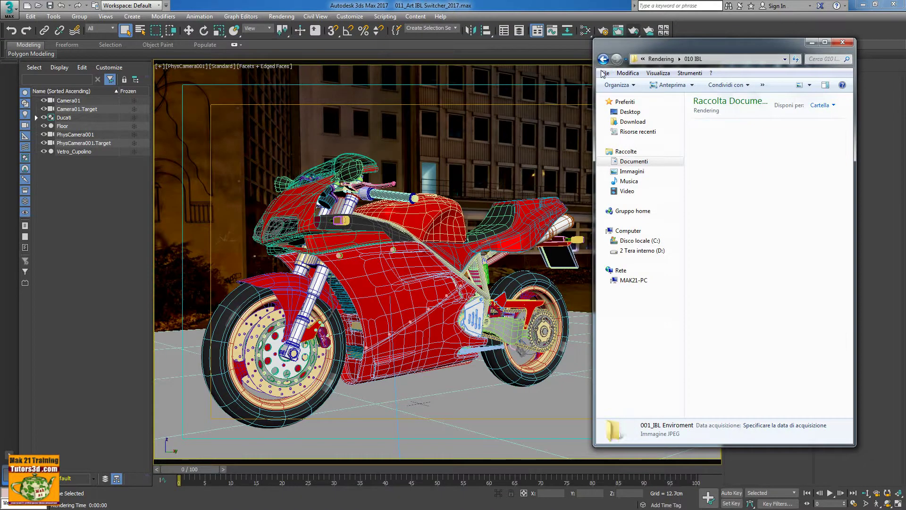
pyautogui.click(718, 347)
pyautogui.doubleClick(719, 347)
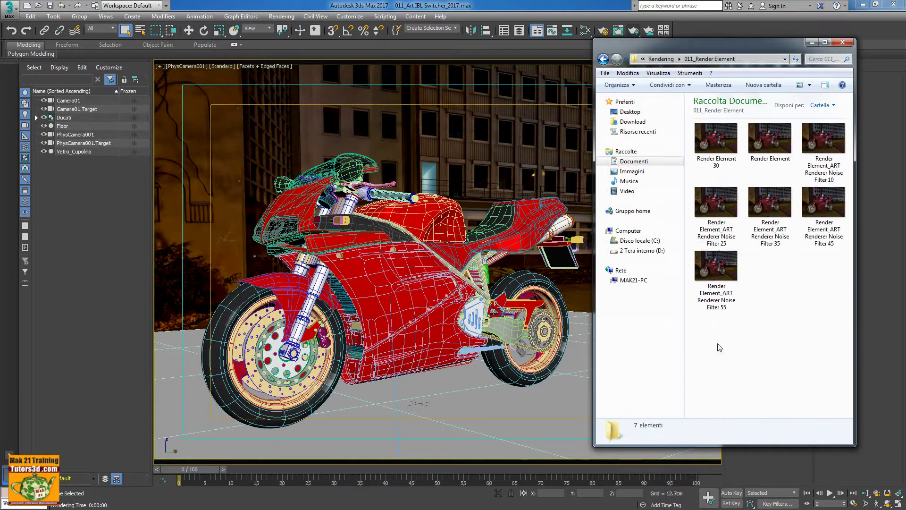
pyautogui.doubleClick(713, 147)
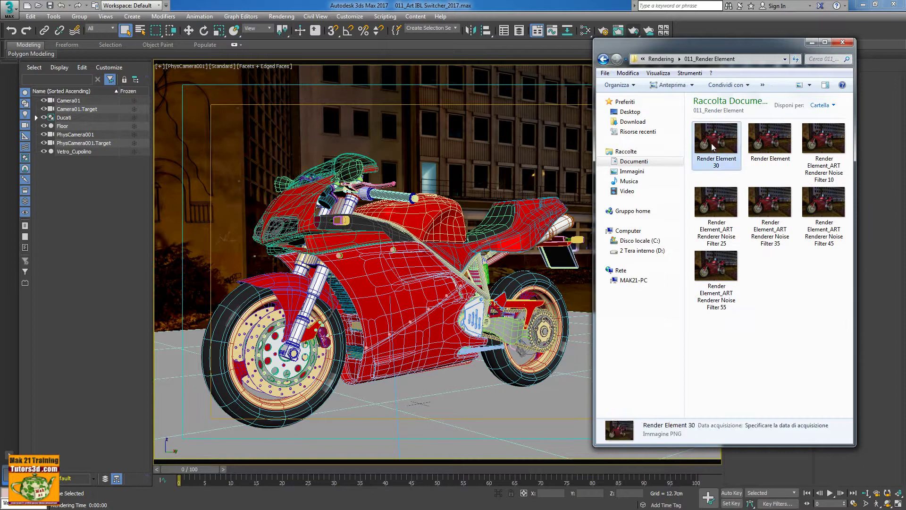
pyautogui.click(477, 469)
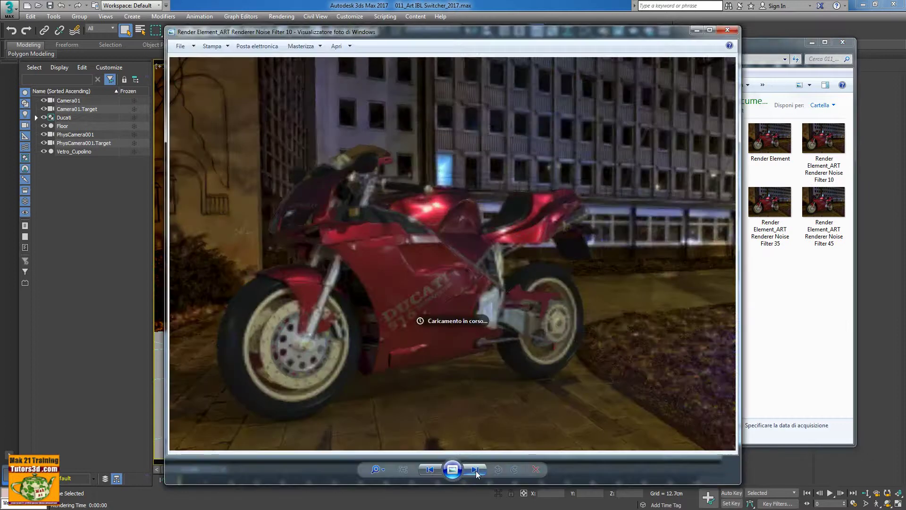
pyautogui.click(476, 469)
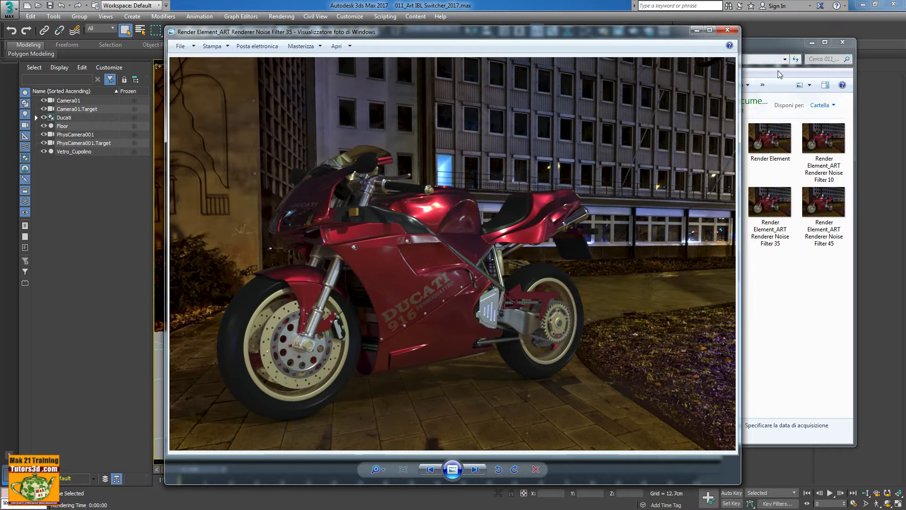
pyautogui.click(730, 29)
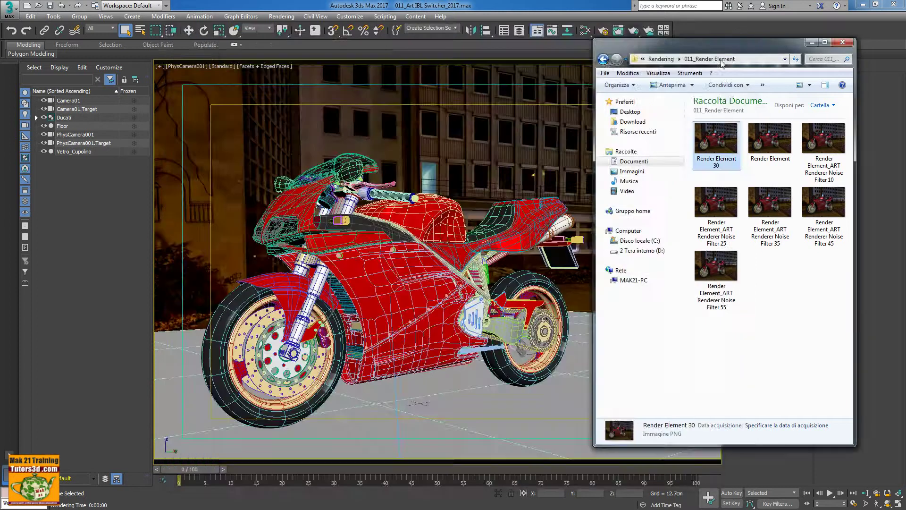
pyautogui.click(742, 59)
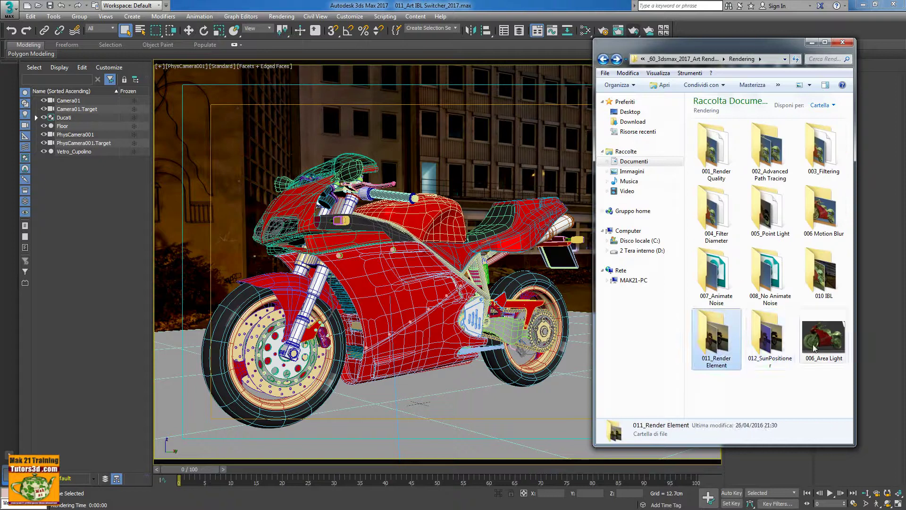
# - Browse the 012_SunPositioner renders from 001_SunPositioner1 through 003_Notturno to 004_Prez All Weather, then close the viewer
pyautogui.doubleClick(765, 336)
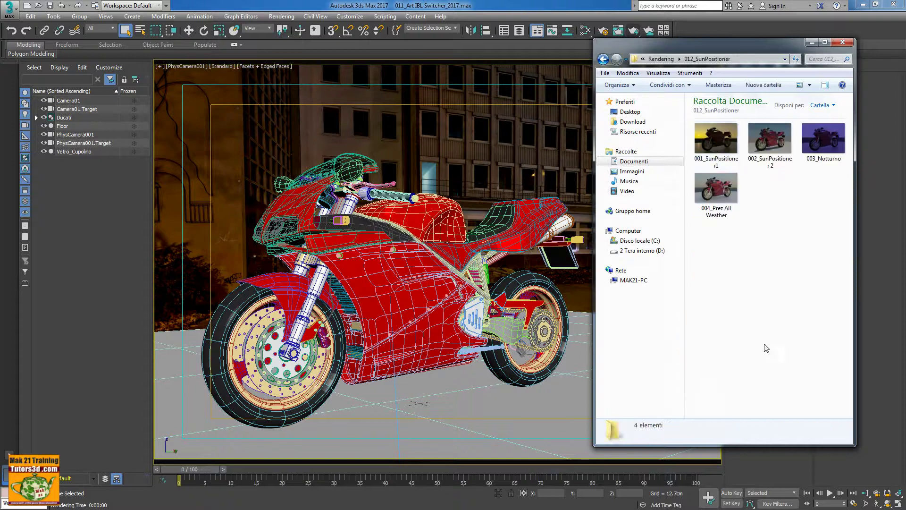
pyautogui.doubleClick(715, 143)
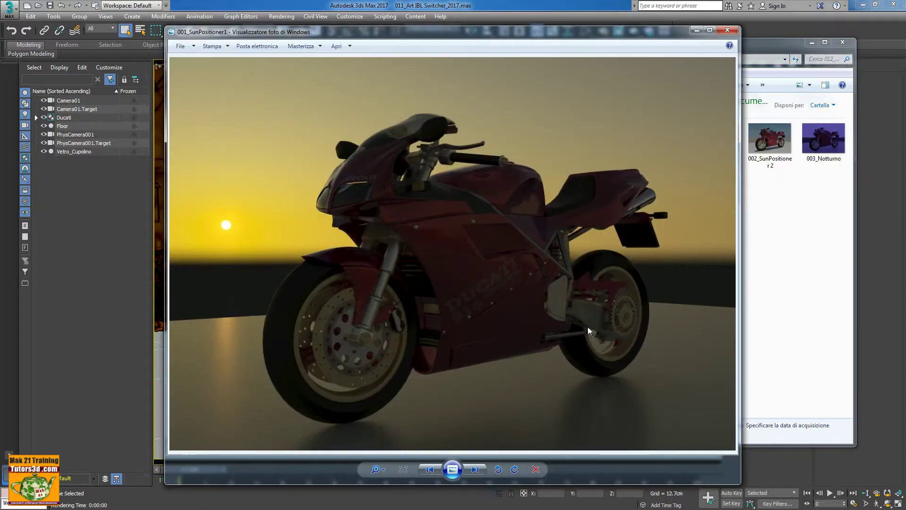
pyautogui.click(474, 469)
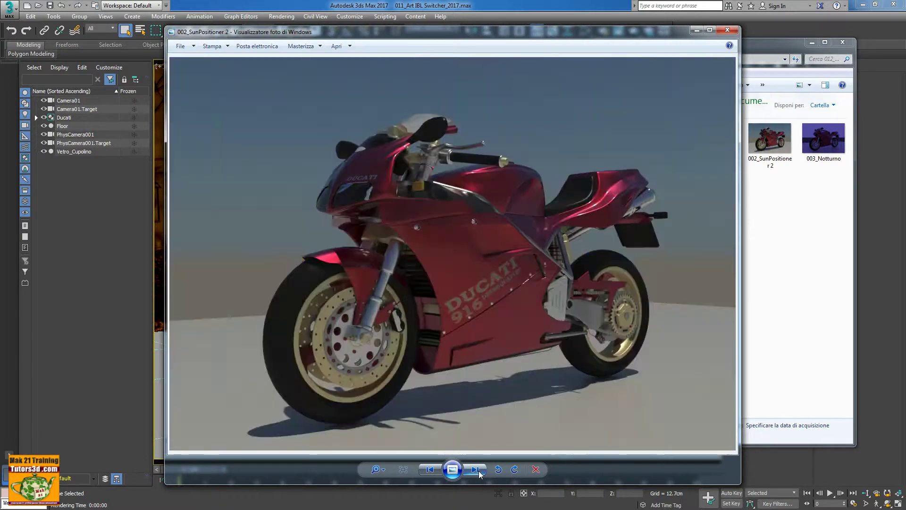
pyautogui.click(475, 469)
pyautogui.click(476, 470)
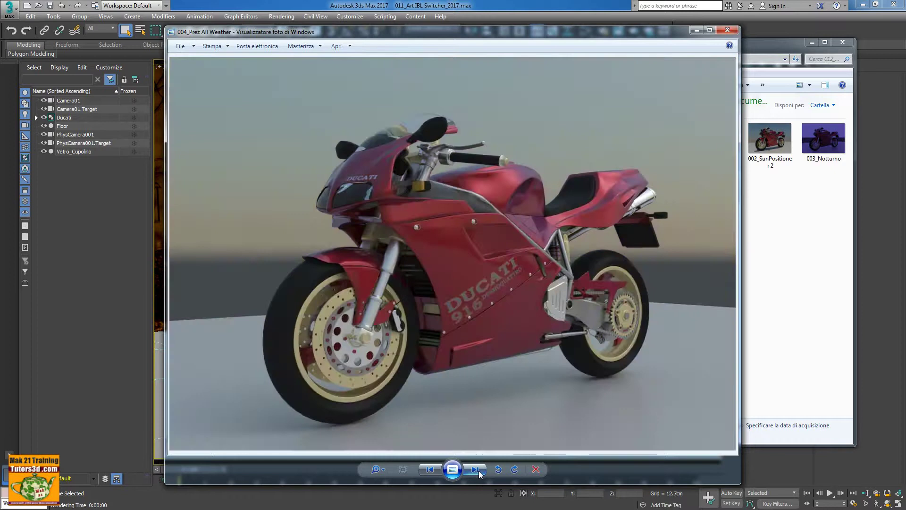
pyautogui.click(479, 471)
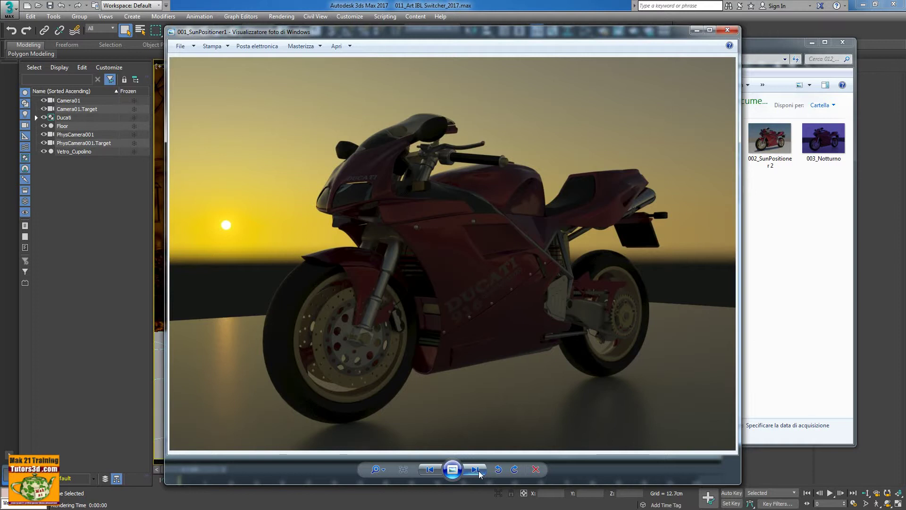
pyautogui.click(728, 30)
# - Bring the 011_Art IBL Switcher Ducati scene in 3ds Max back to the front
pyautogui.click(881, 70)
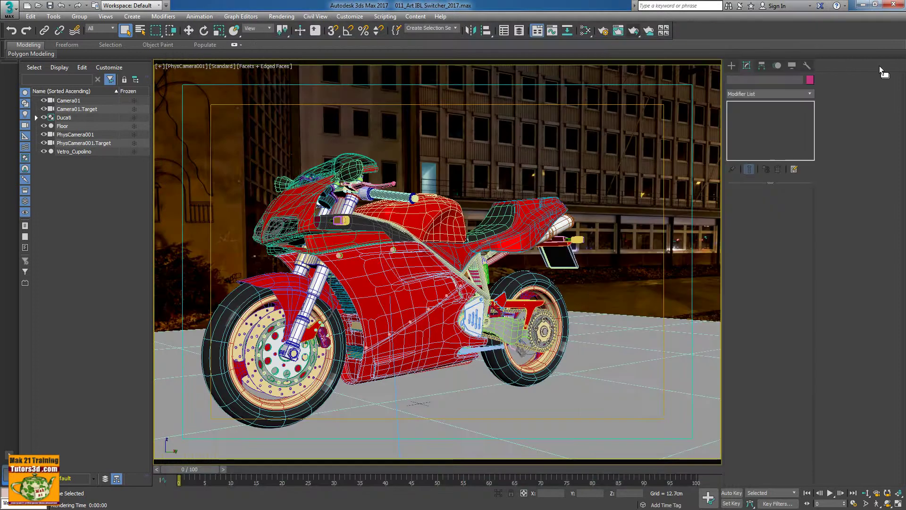